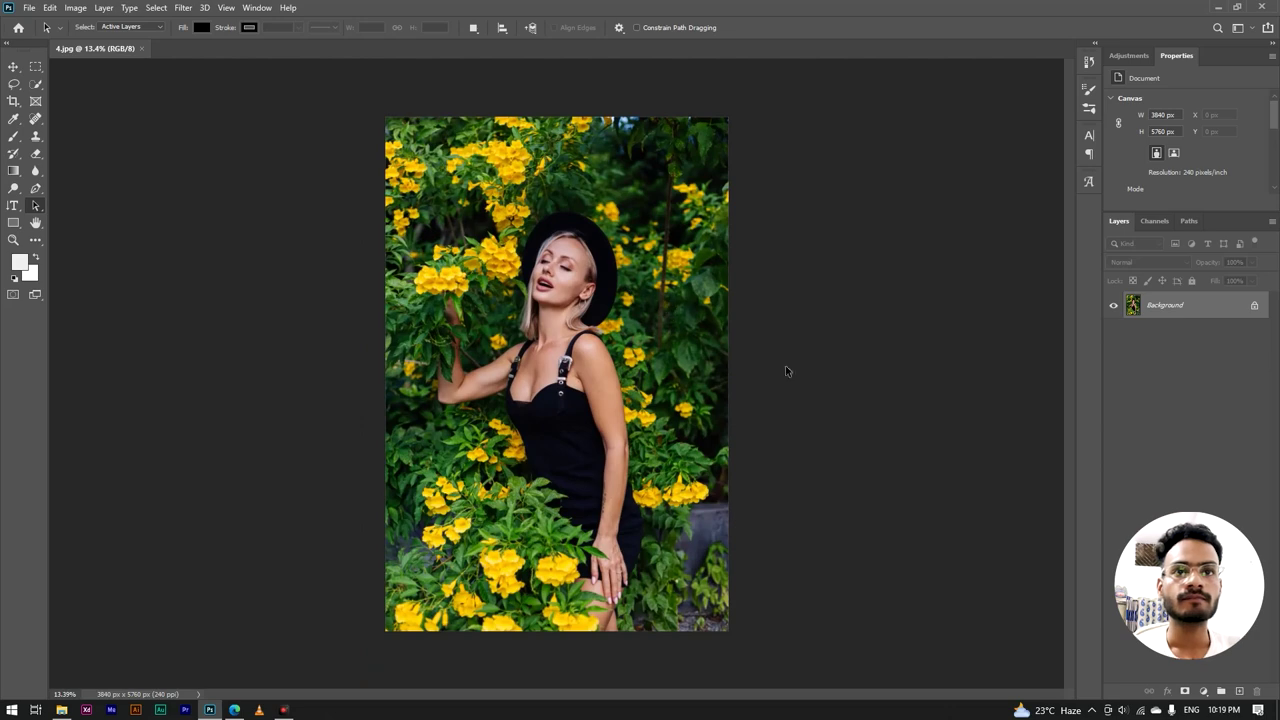
- Duplicate the Background layer as a new layer named 'Color grading' above it
{"action": "right_click", "coordinate": [1206, 309]}
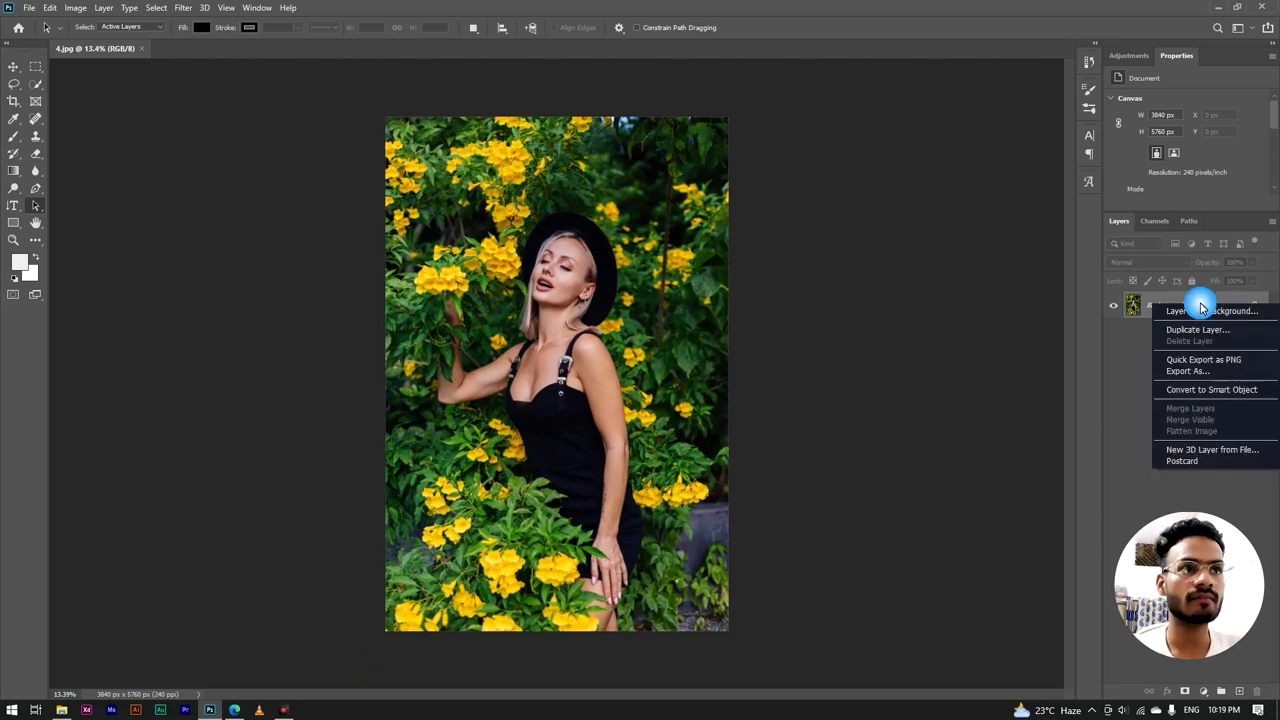
{"action": "left_click", "coordinate": [1198, 330]}
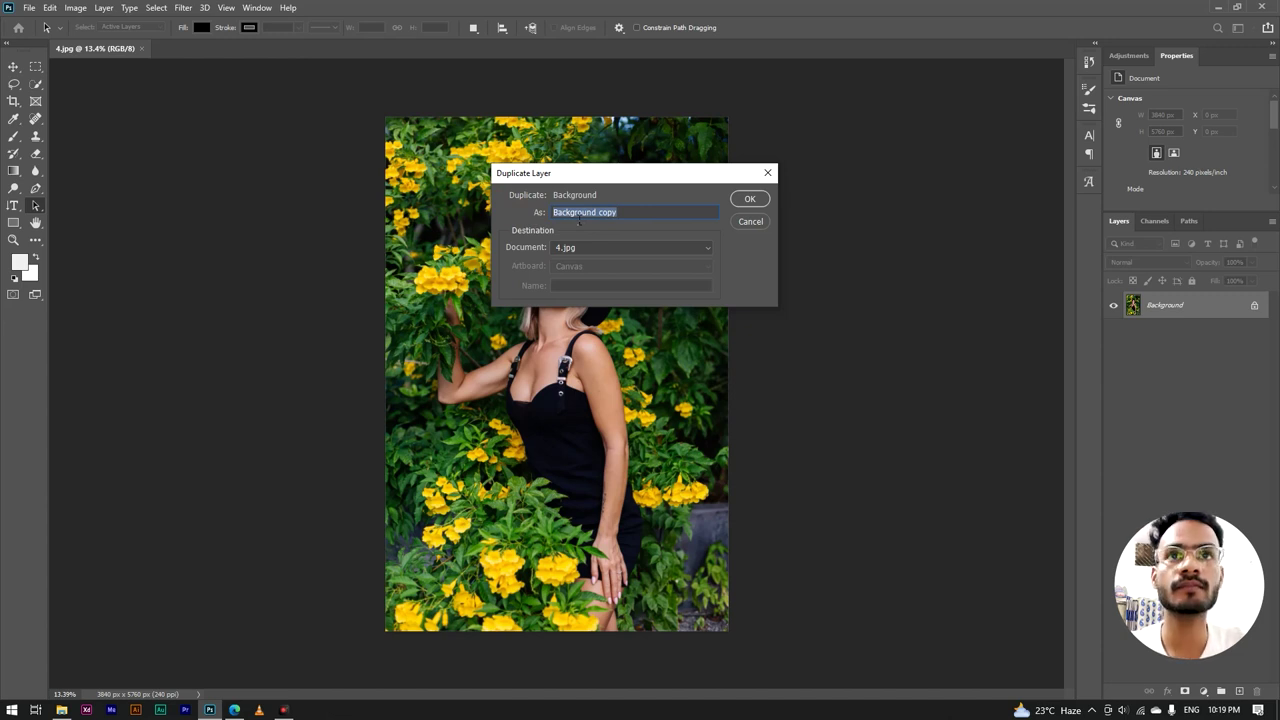
{"action": "type", "text": "Color grading"}
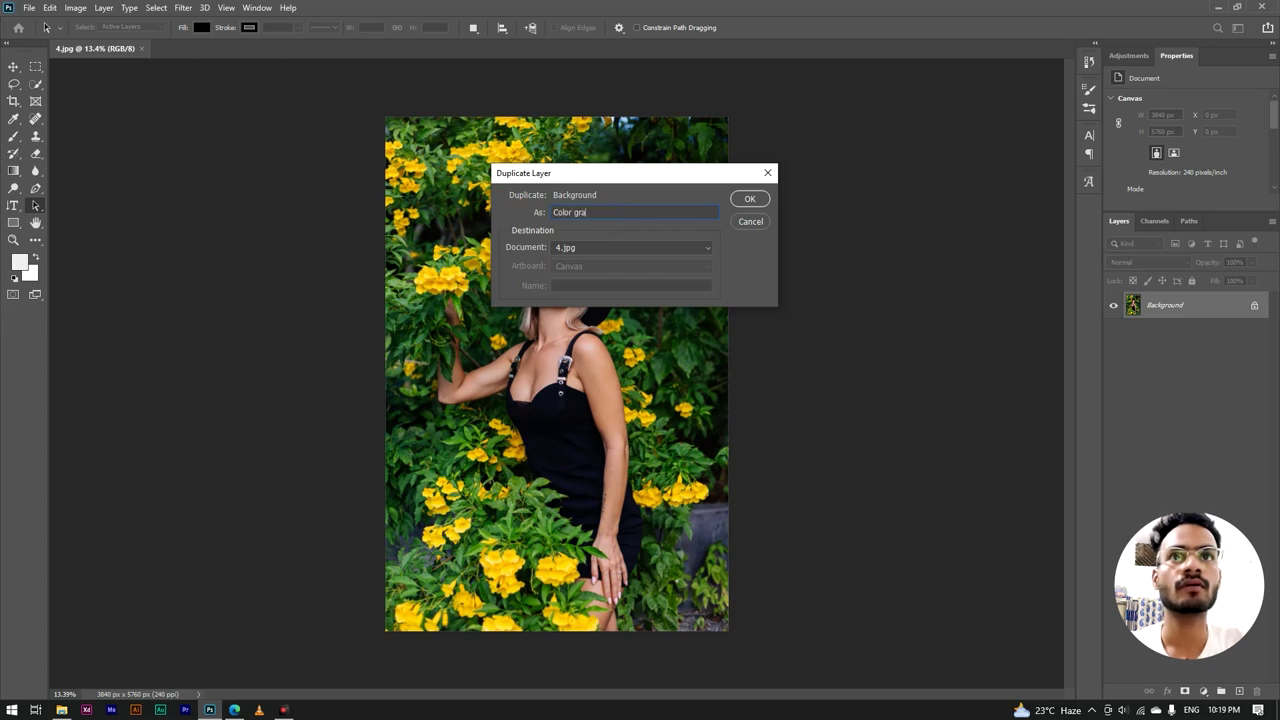
{"action": "left_click", "coordinate": [751, 198]}
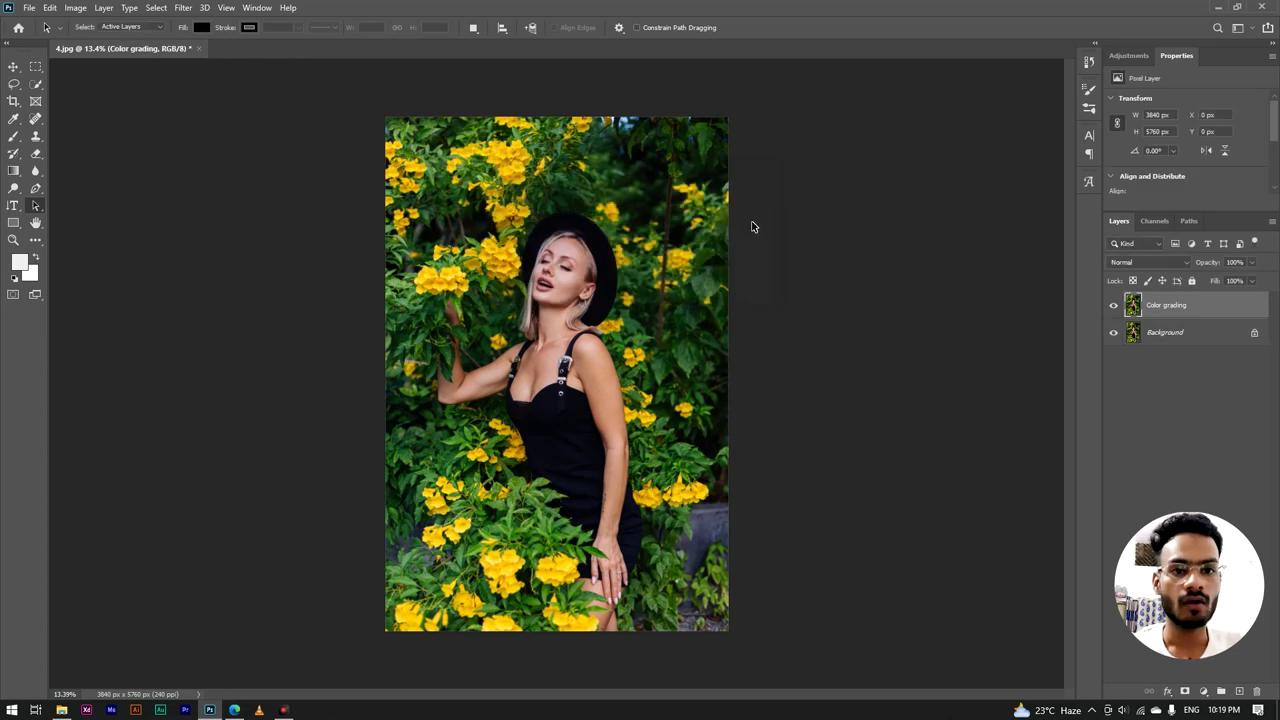
{"action": "right_click", "coordinate": [1204, 310]}
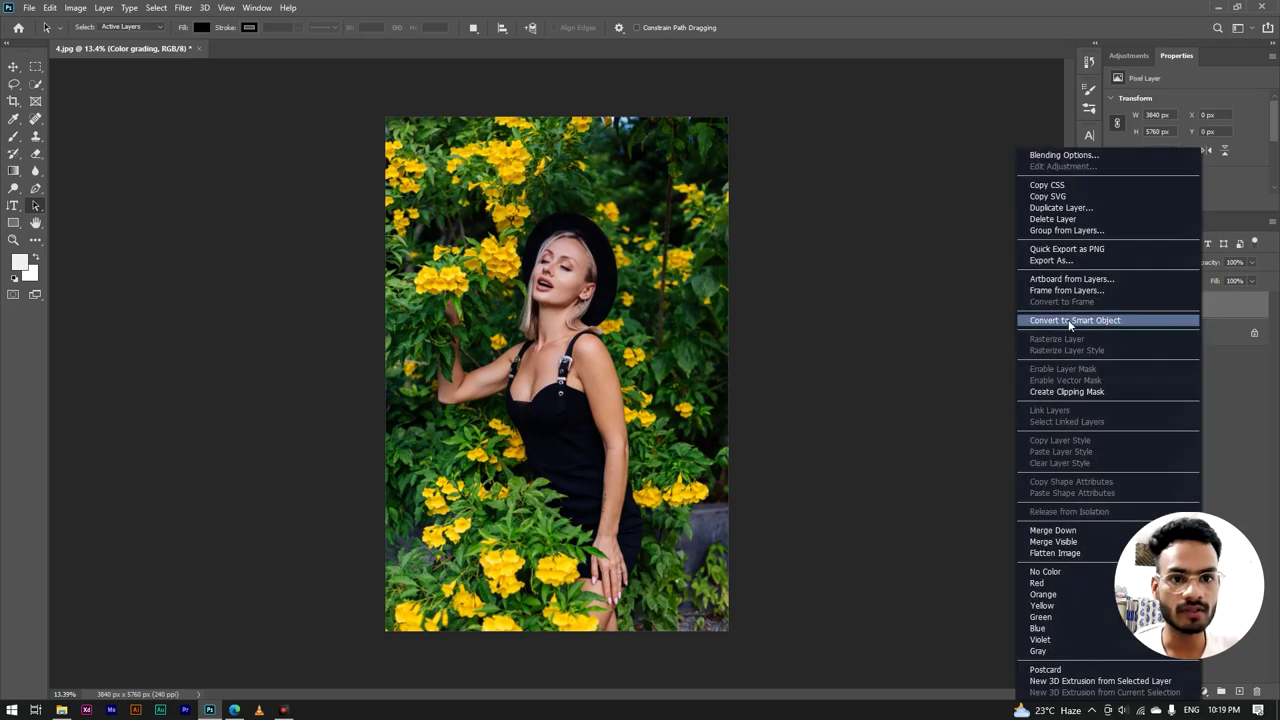
- Convert the 'Color grading' layer into a smart object
{"action": "left_click", "coordinate": [1118, 321]}
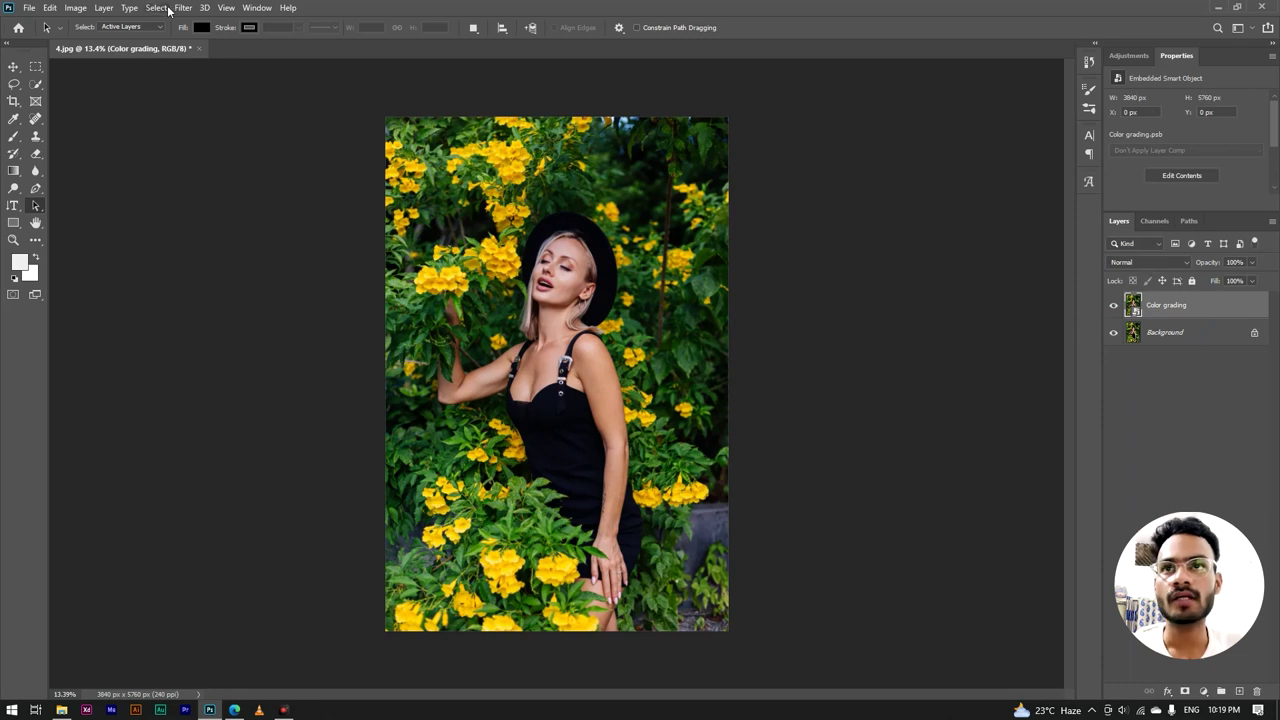
{"action": "left_click", "coordinate": [181, 9]}
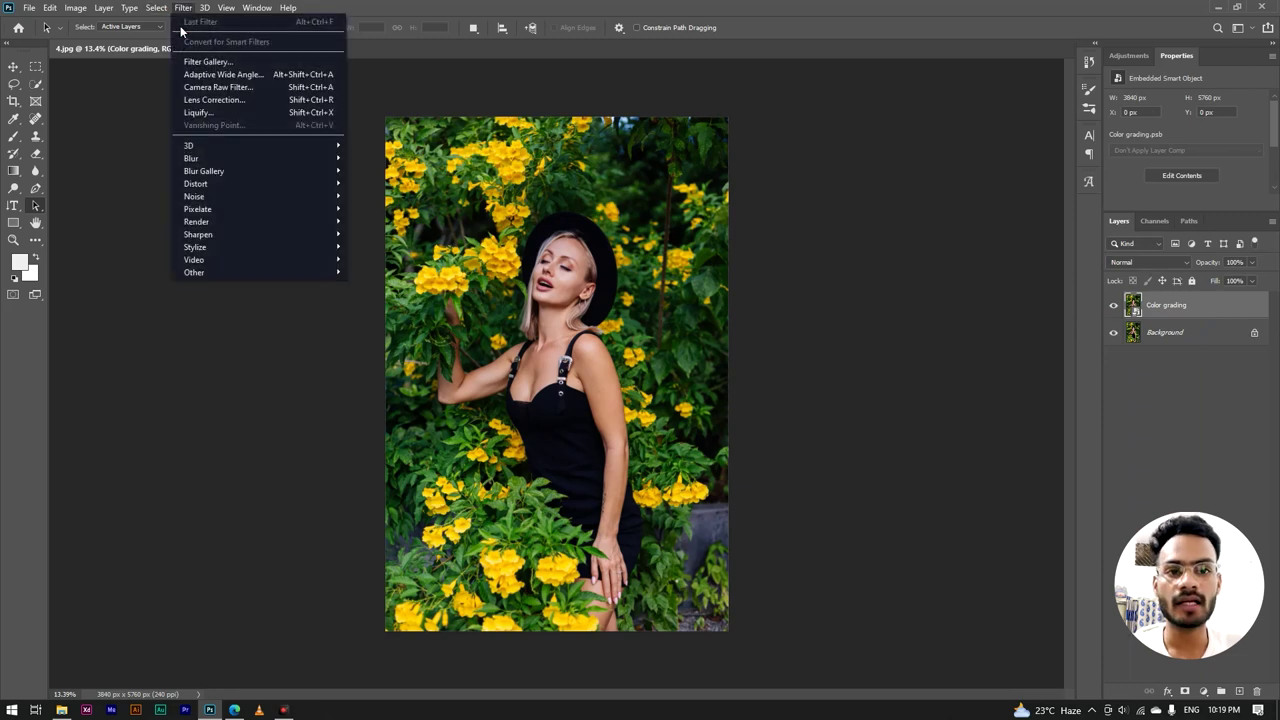
- Open the Camera Raw Filter and set Temperature +15, Tint +5, Contrast +10 and Highlights -80
{"action": "left_click", "coordinate": [240, 88]}
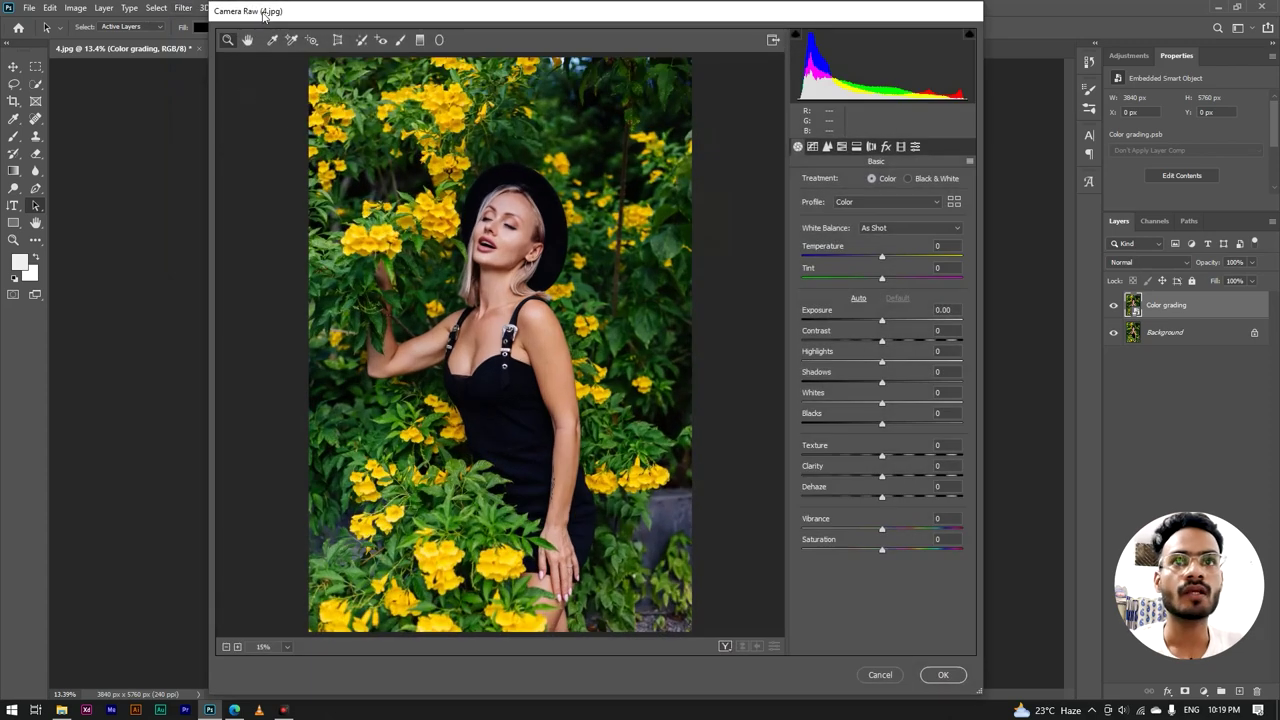
{"action": "left_click", "coordinate": [232, 14]}
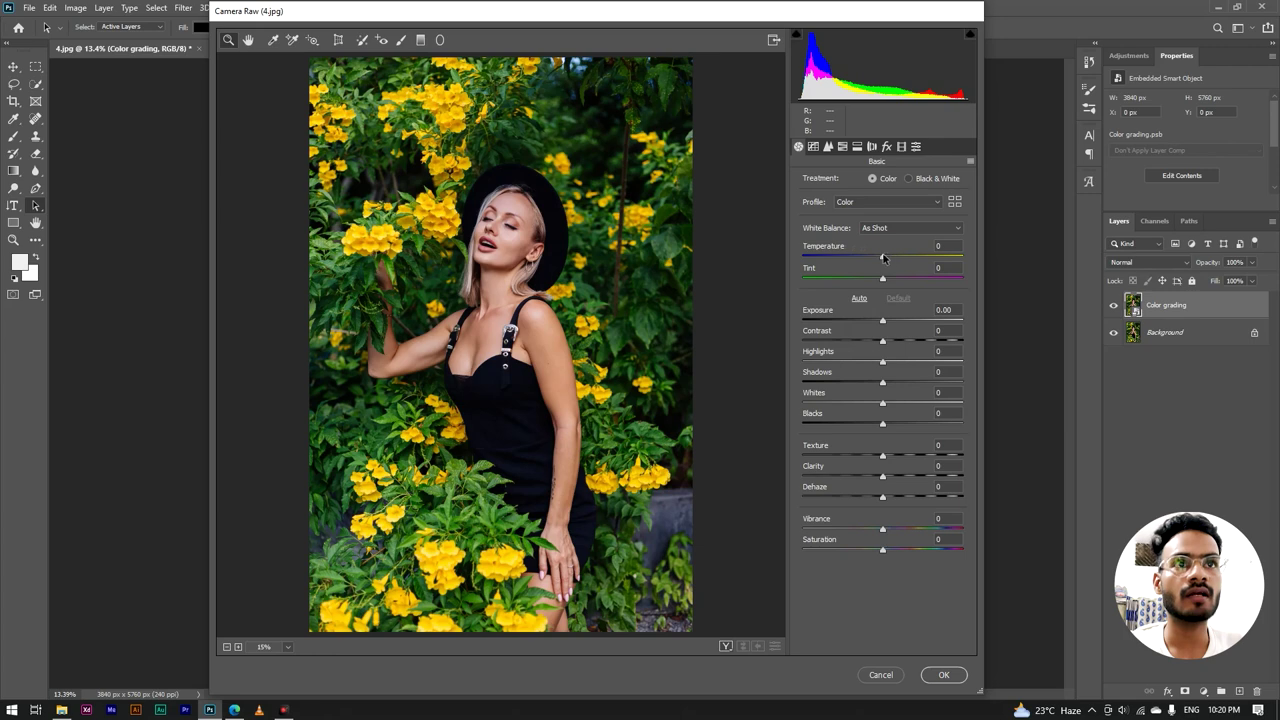
{"action": "left_click", "coordinate": [915, 248]}
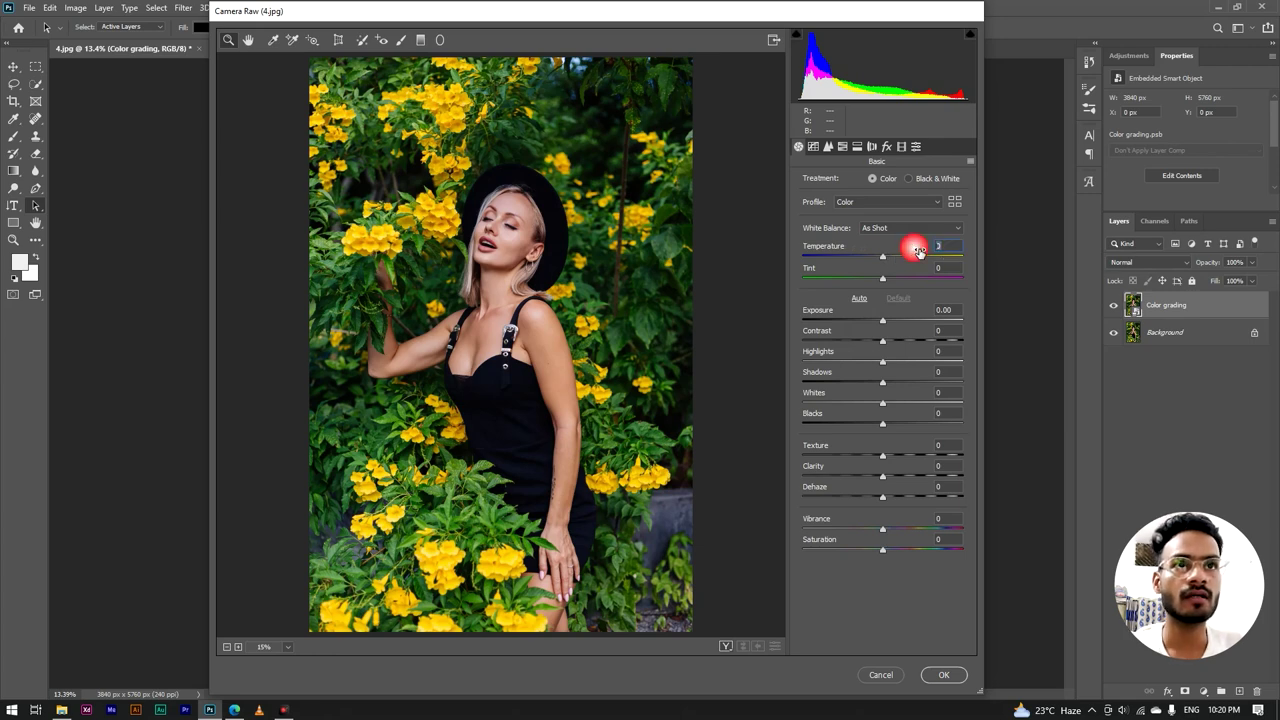
{"action": "type", "text": "15"}
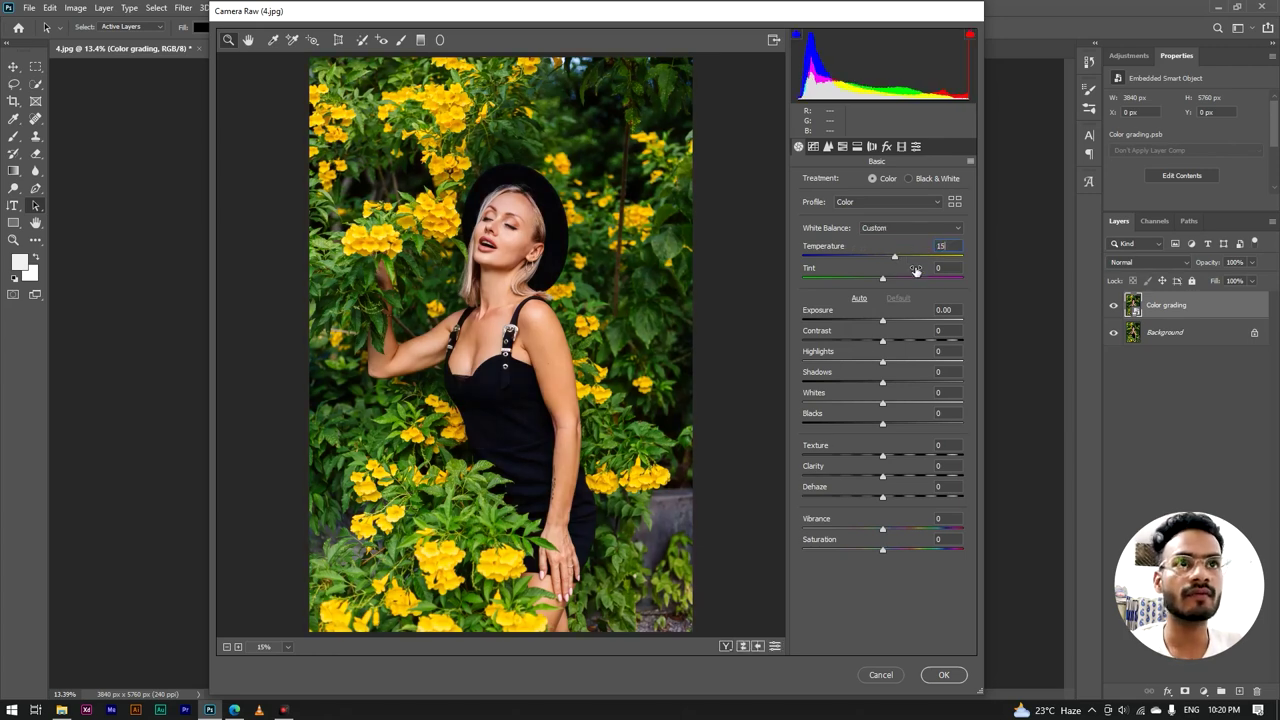
{"action": "left_click", "coordinate": [921, 270]}
{"action": "type", "text": "5"}
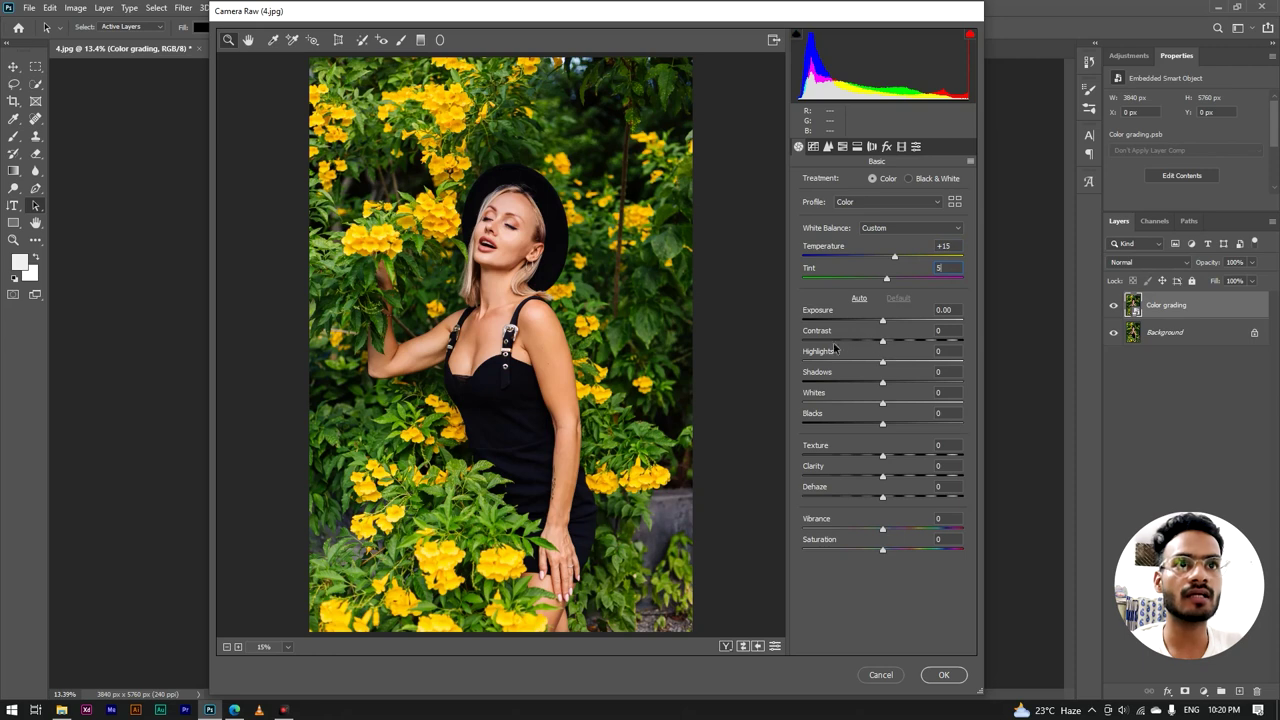
{"action": "left_click", "coordinate": [909, 338]}
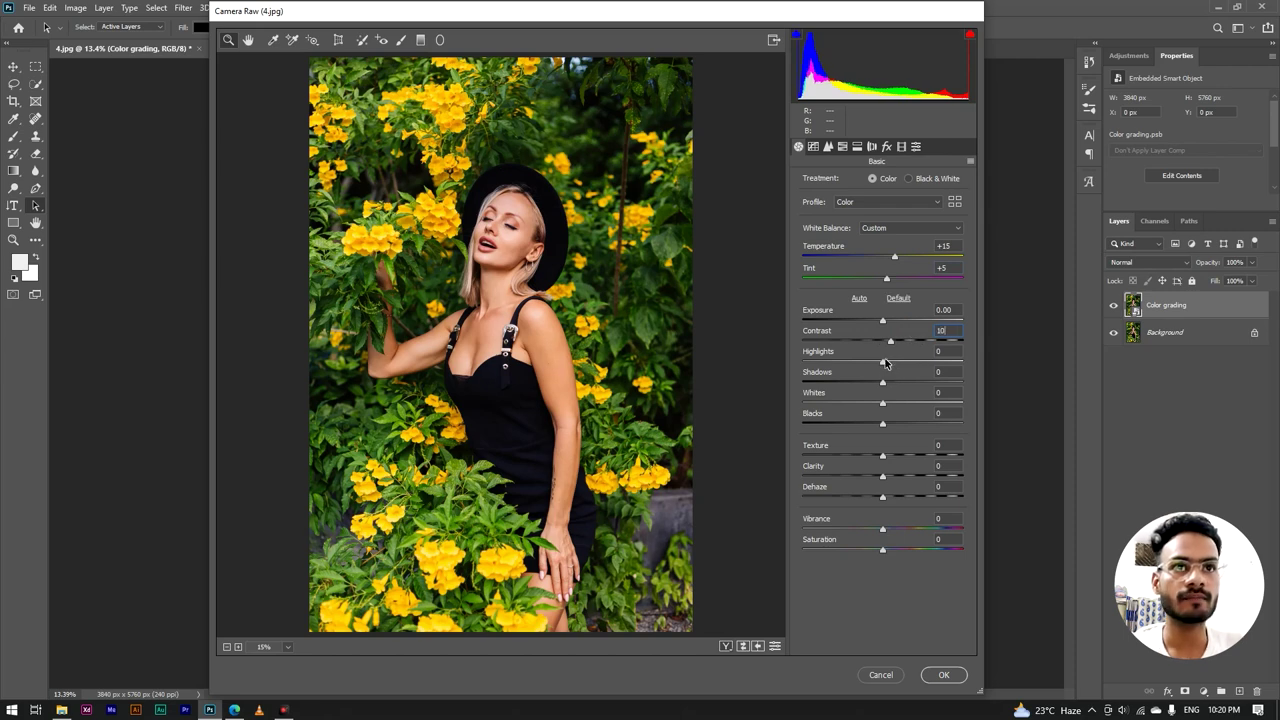
{"action": "left_click", "coordinate": [900, 350]}
{"action": "type", "text": "-80"}
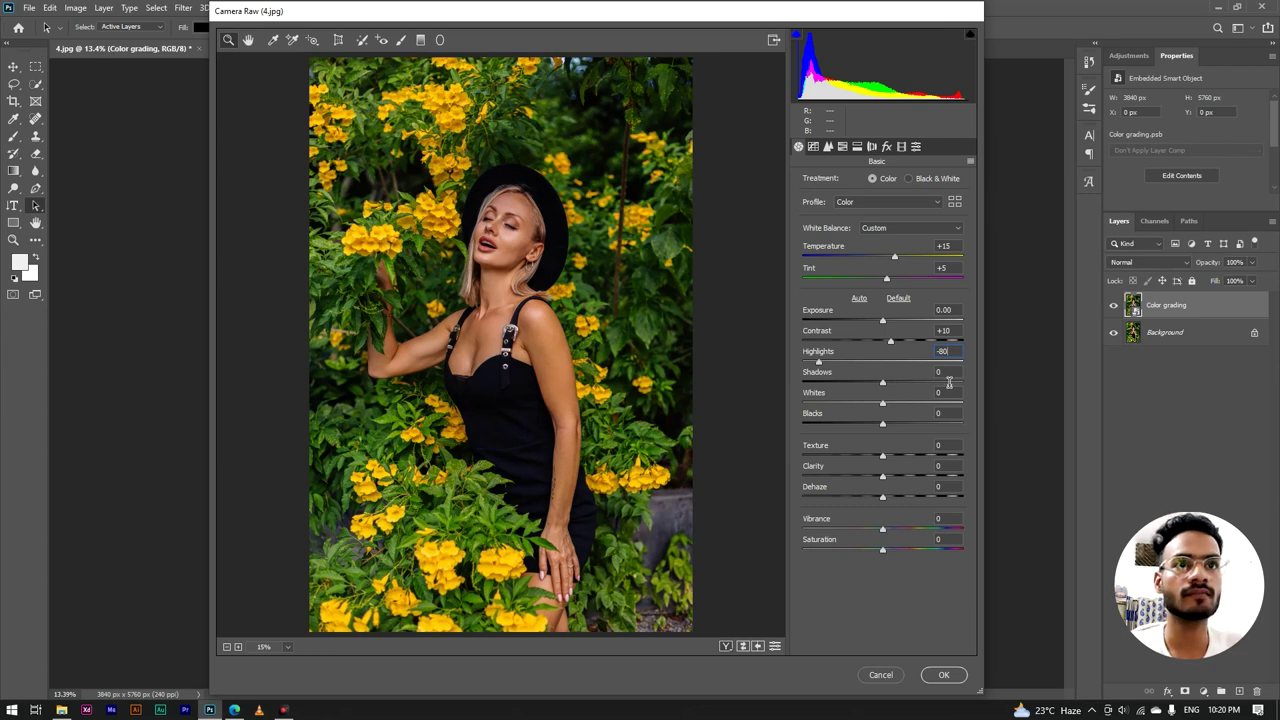
- Set Shadows to +30 and both Whites and Blacks to -40
{"action": "left_click", "coordinate": [912, 381]}
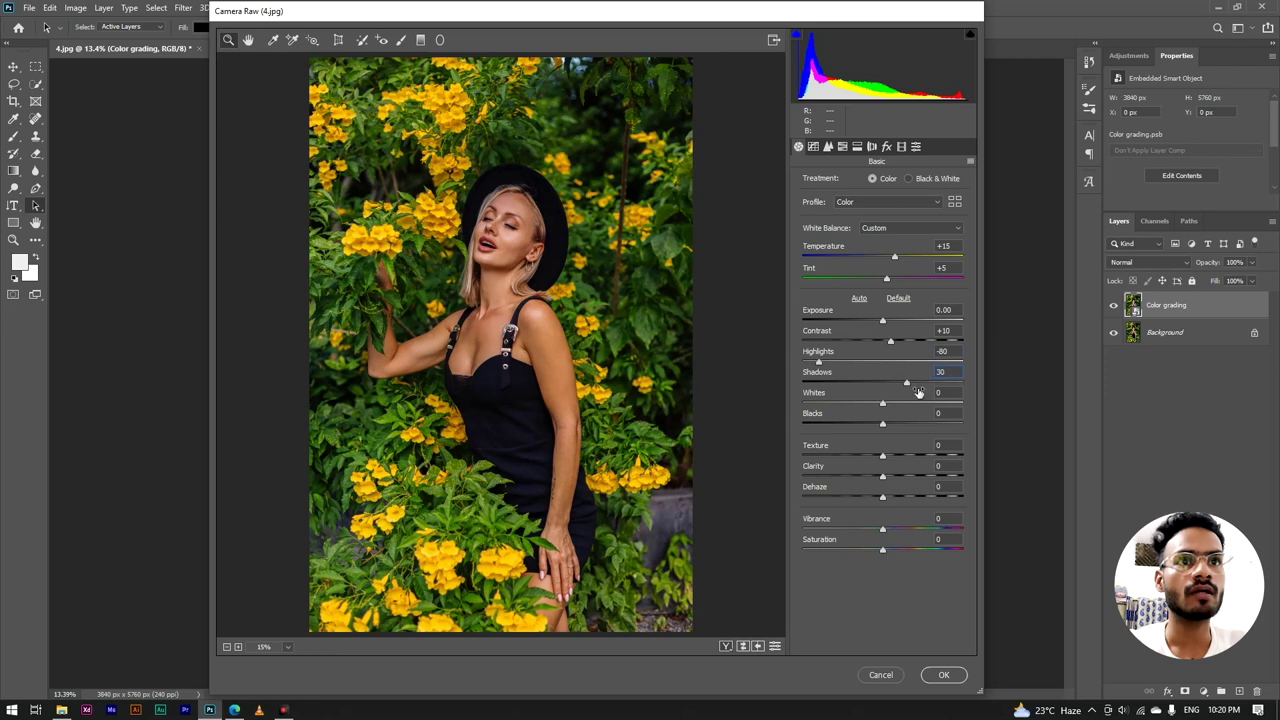
{"action": "left_click", "coordinate": [934, 397]}
{"action": "left_click", "coordinate": [930, 398]}
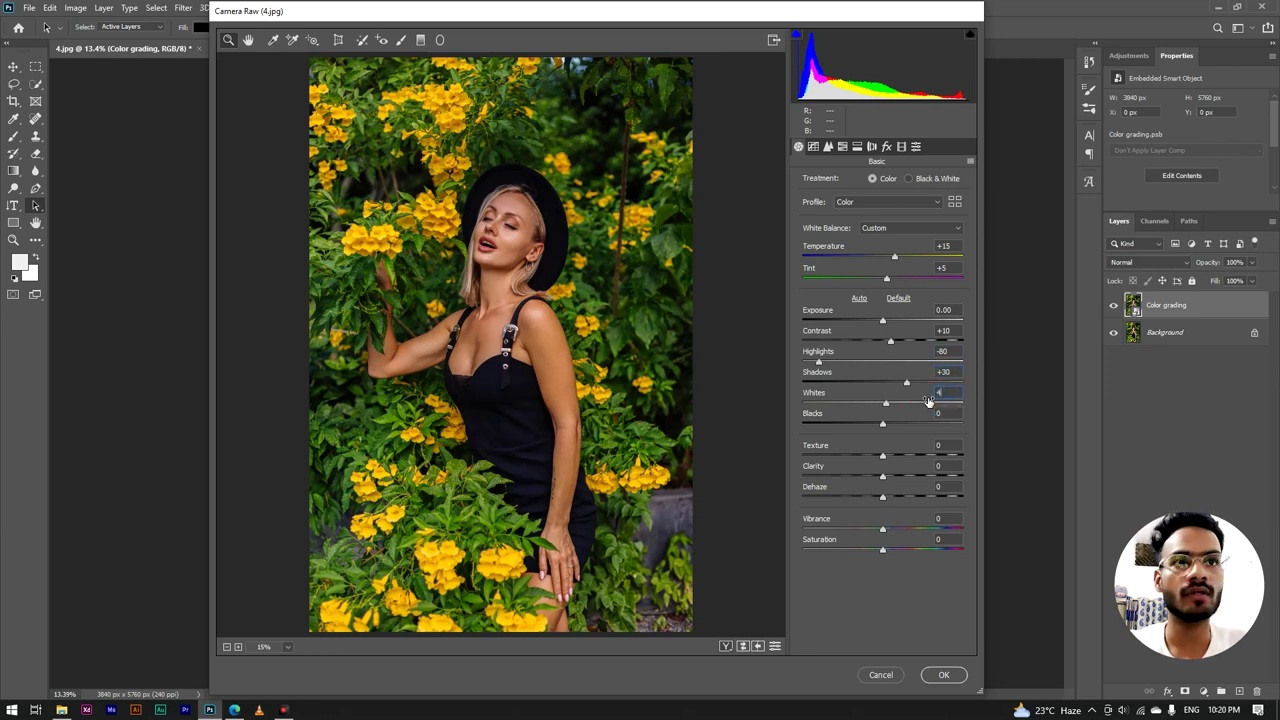
{"action": "type", "text": "40"}
{"action": "left_click", "coordinate": [941, 394]}
{"action": "type", "text": "-40"}
{"action": "key", "text": "Return"}
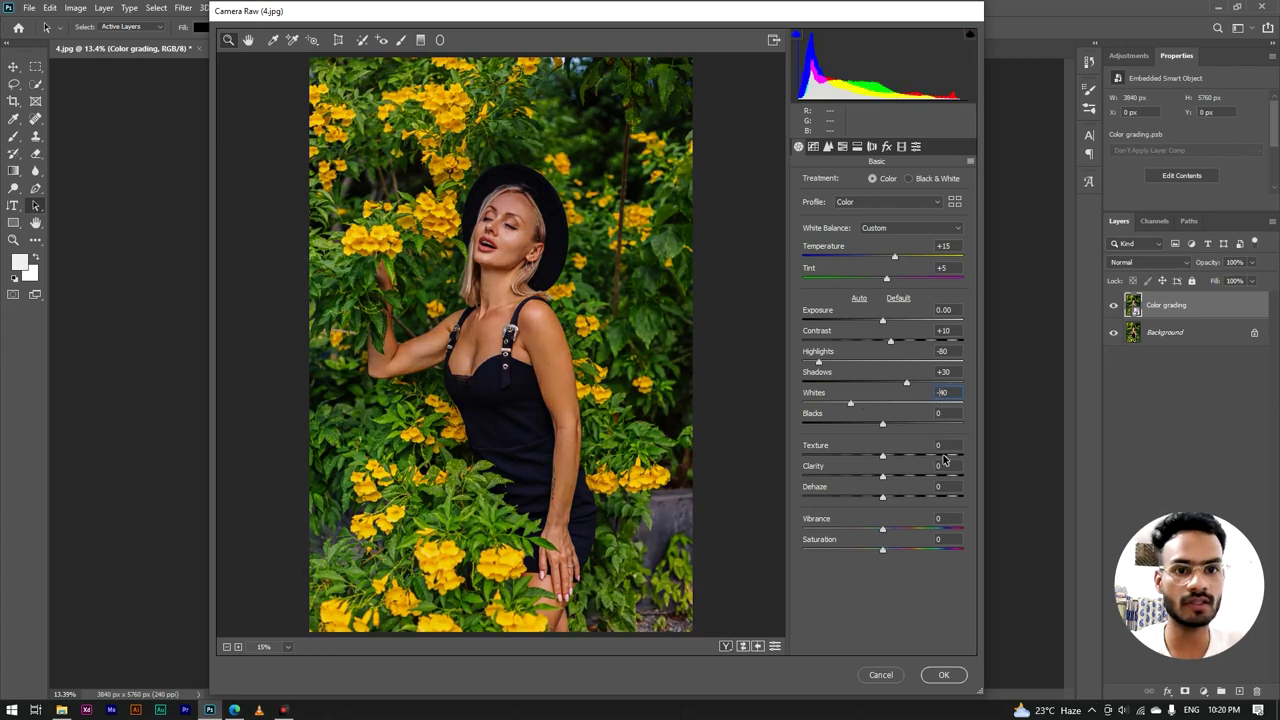
{"action": "left_click", "coordinate": [931, 416]}
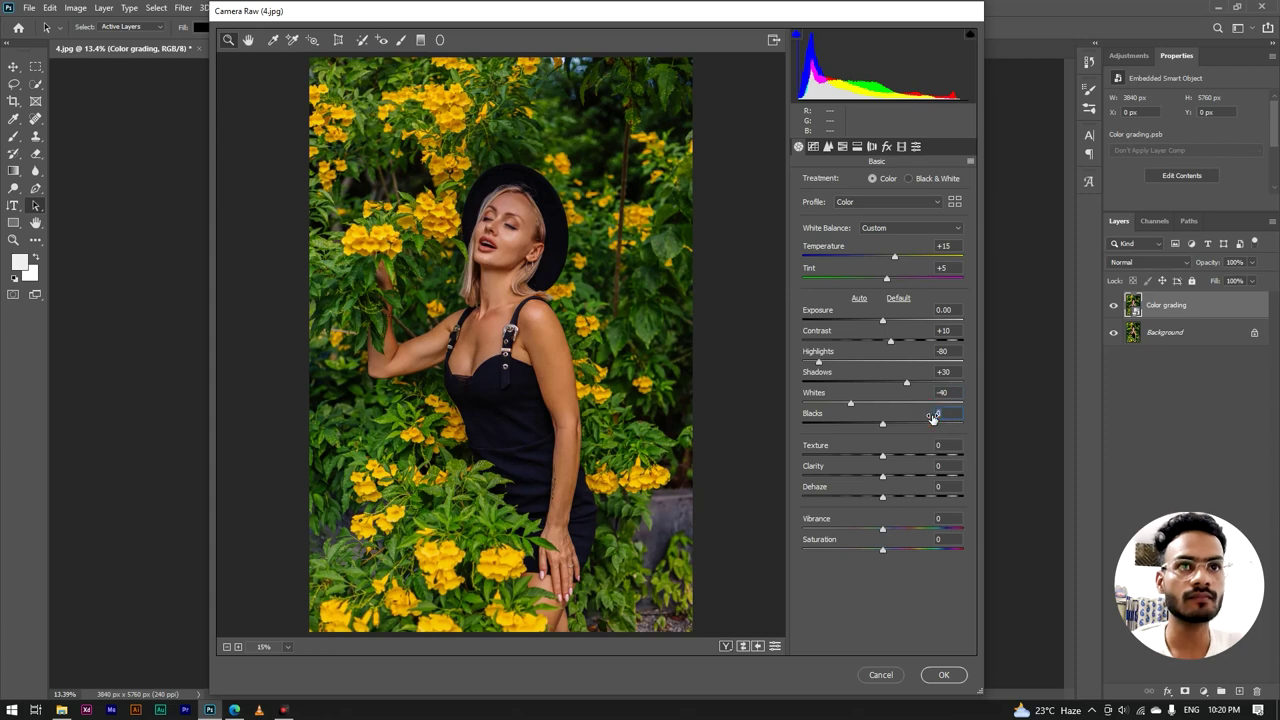
{"action": "type", "text": "-40"}
{"action": "key", "text": "Return"}
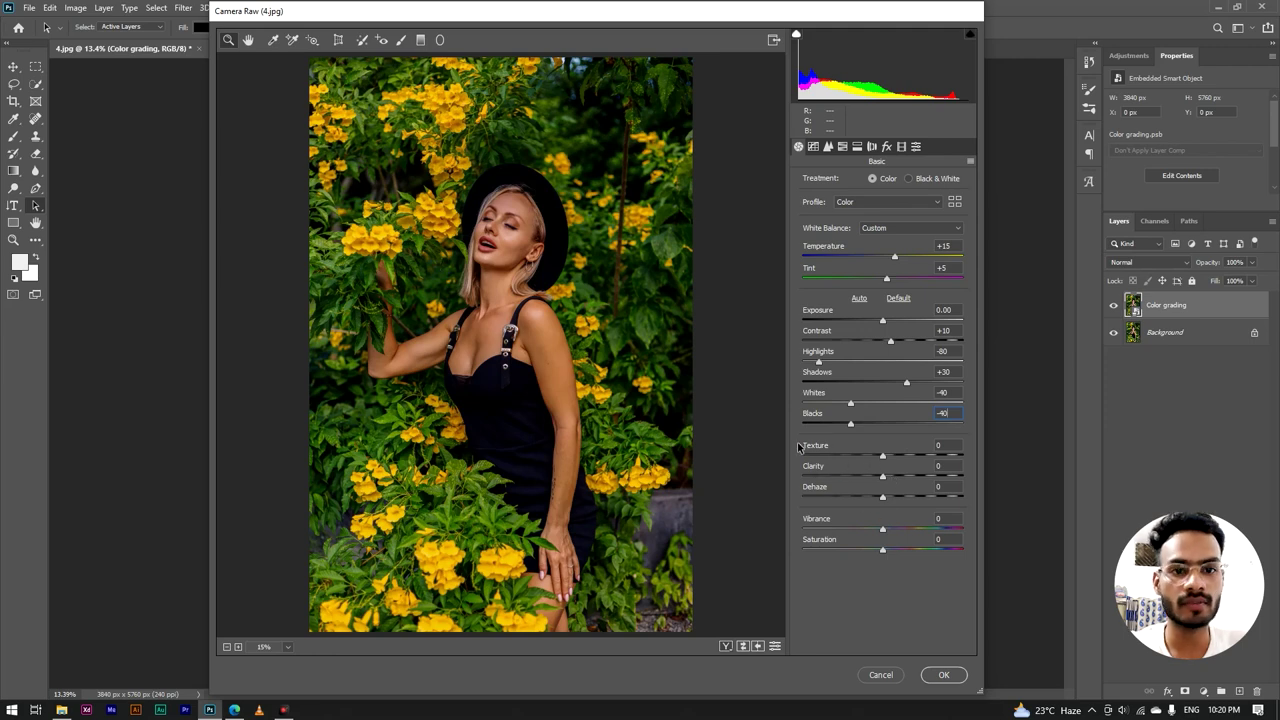
- Set Texture to +10 and Dehaze to +10
{"action": "left_click", "coordinate": [925, 449]}
{"action": "type", "text": "10"}
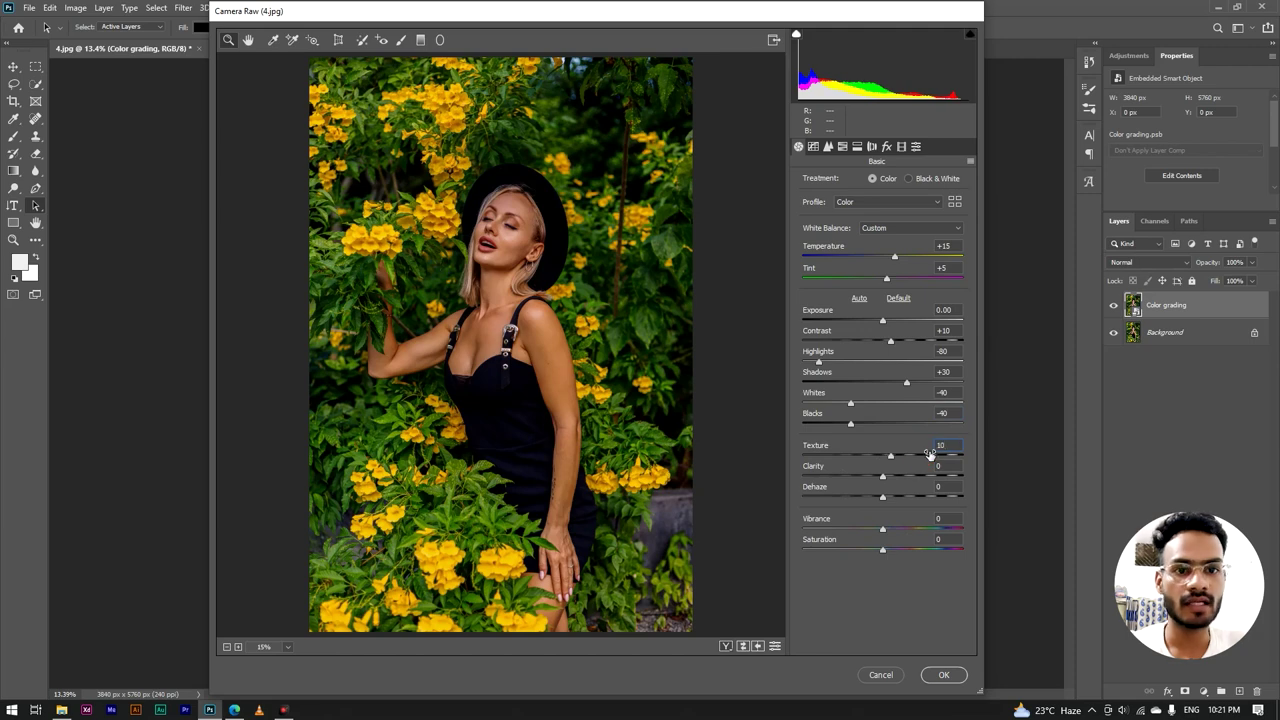
{"action": "left_click", "coordinate": [921, 489]}
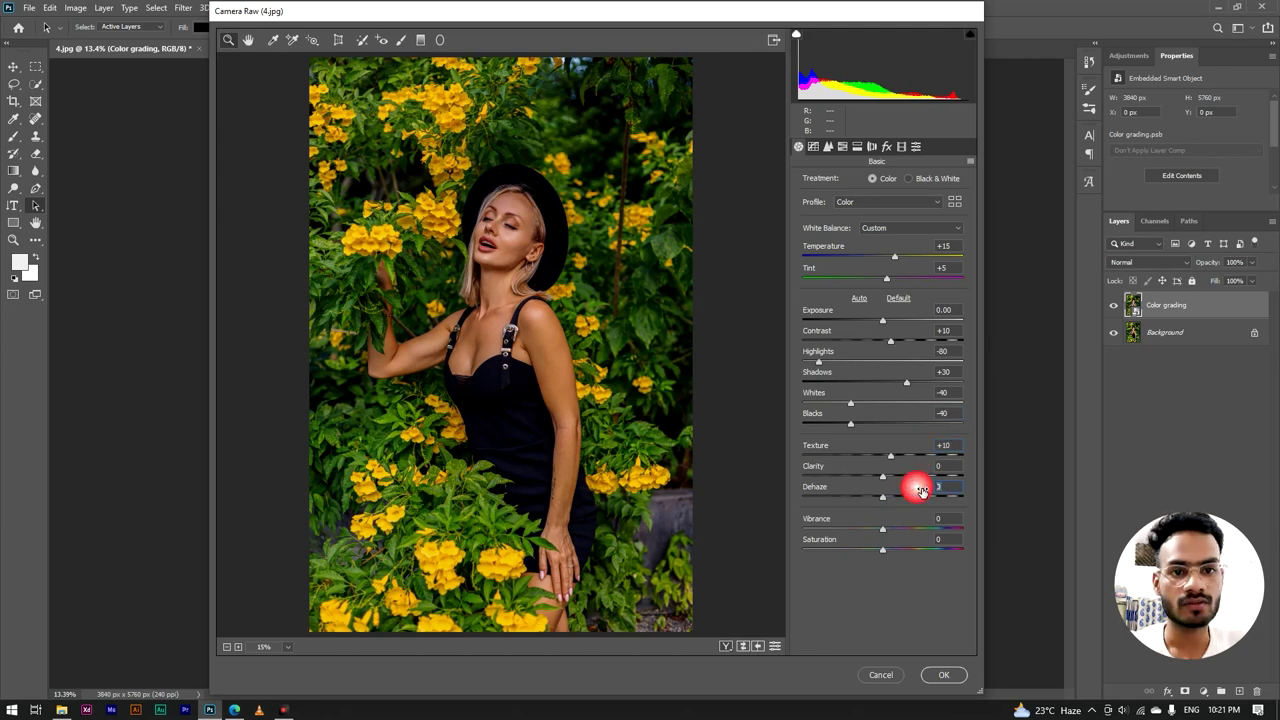
{"action": "type", "text": "10"}
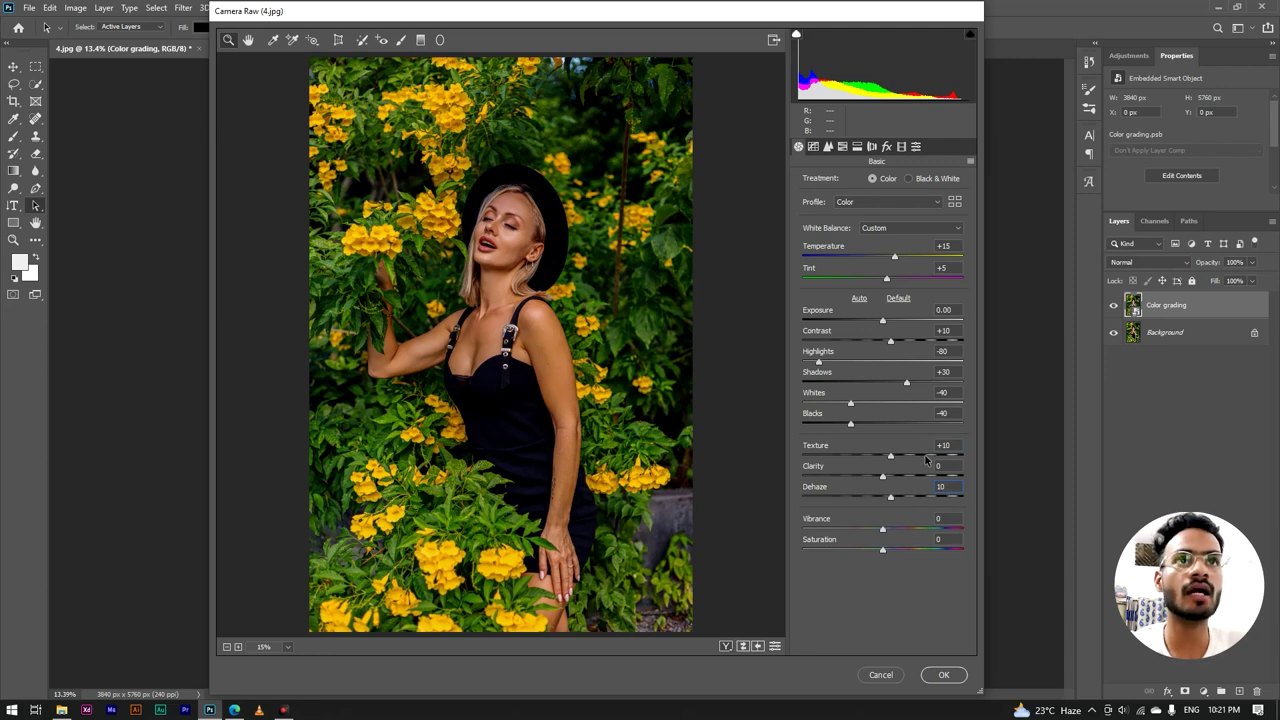
{"action": "left_click", "coordinate": [813, 146]}
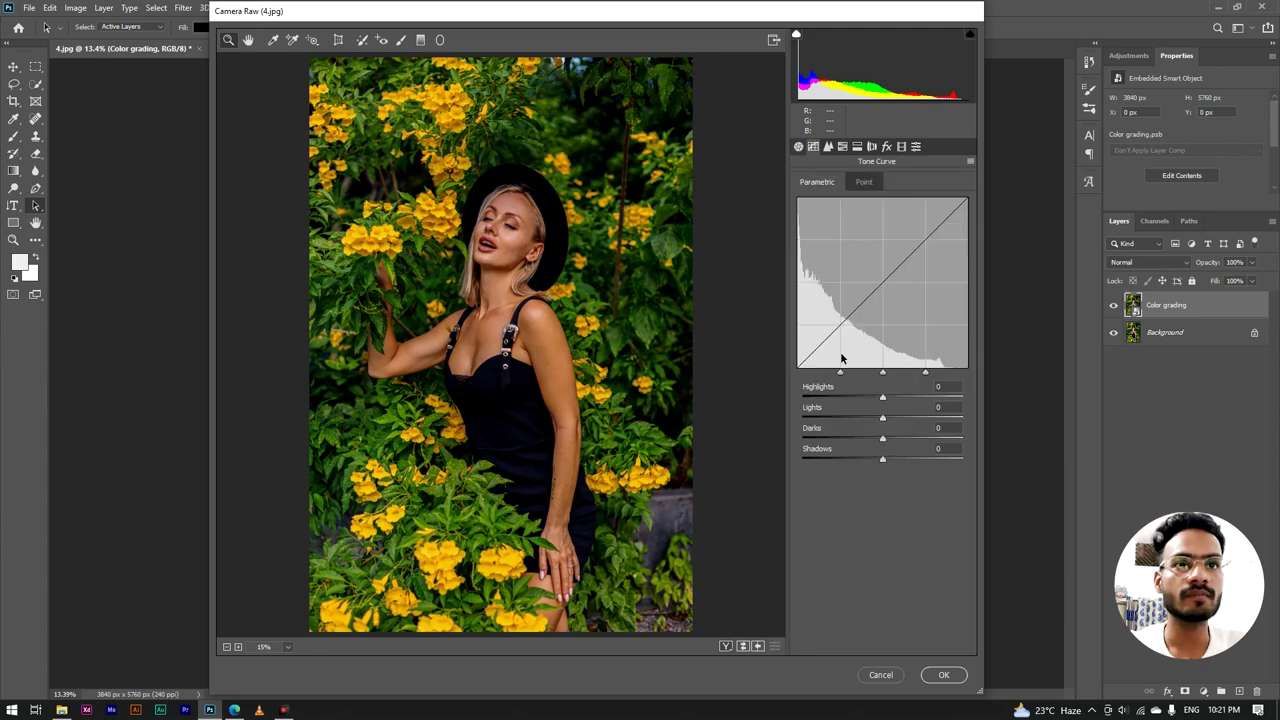
- Set the parametric tone curve to Highlights -10, Lights -10, Darks +10 and Shadows +10
{"action": "left_click_drag", "start_coordinate": [884, 400], "coordinate": [876, 400]}
{"action": "left_click", "coordinate": [939, 389]}
{"action": "type", "text": "-10"}
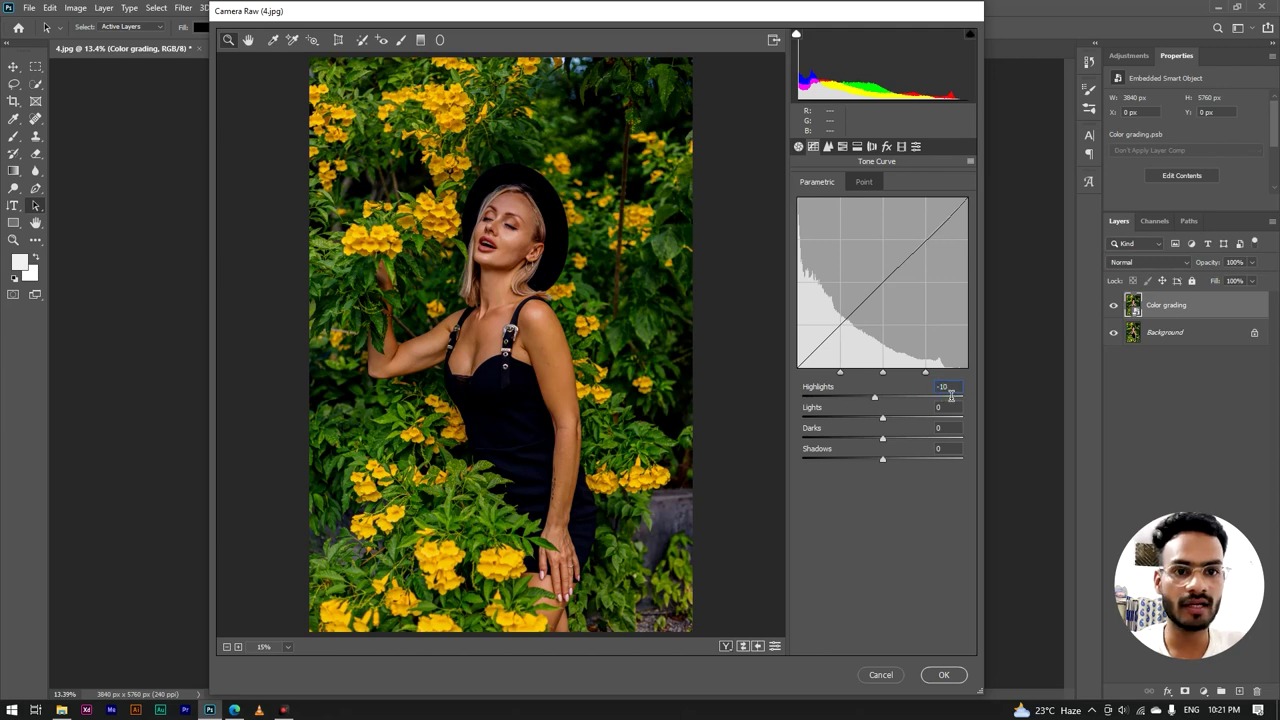
{"action": "left_click", "coordinate": [920, 410]}
{"action": "type", "text": "-10"}
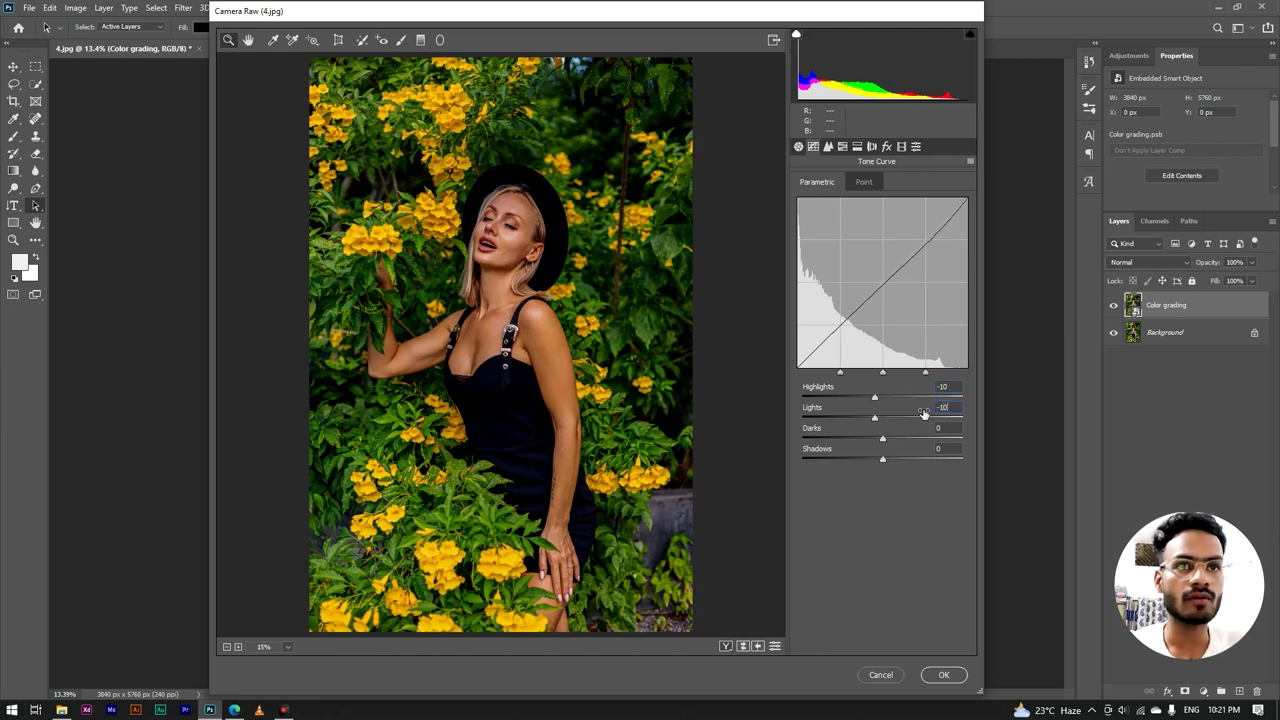
{"action": "left_click", "coordinate": [936, 430]}
{"action": "type", "text": "10"}
{"action": "left_click", "coordinate": [910, 452]}
{"action": "type", "text": "10"}
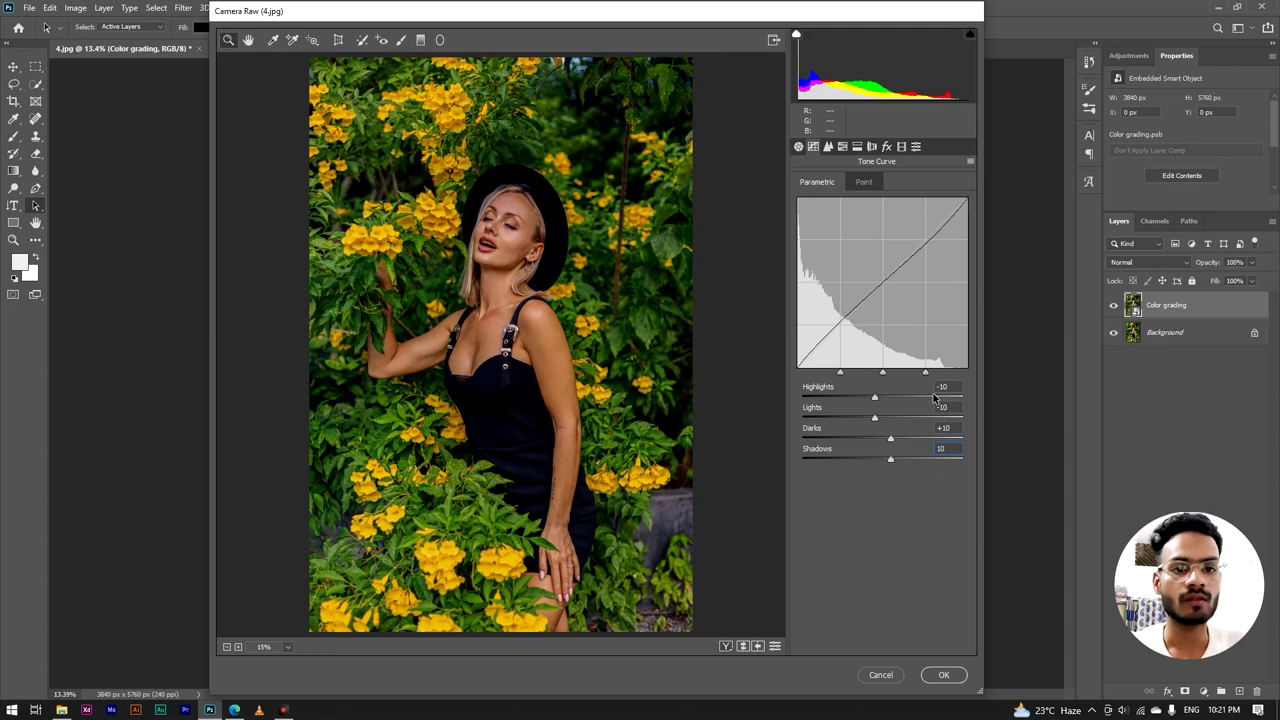
{"action": "key", "text": "Return"}
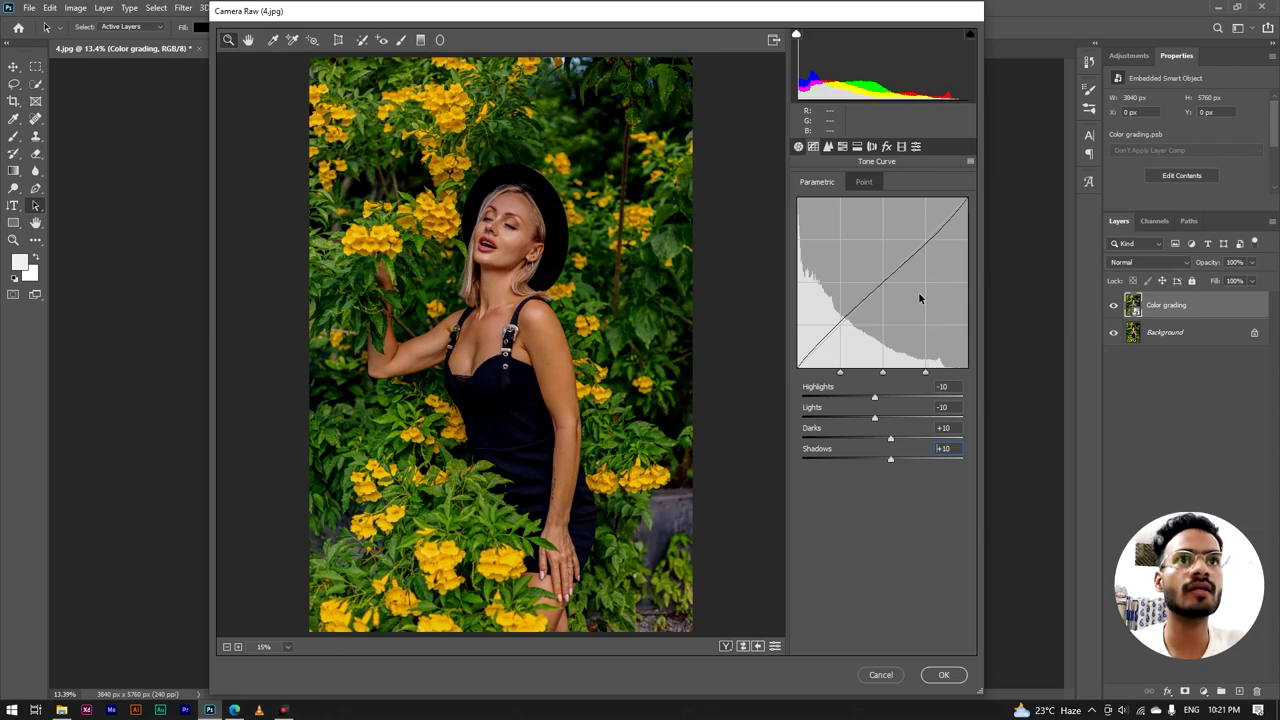
{"action": "left_click", "coordinate": [834, 148]}
- On the HSL Hue tab, set Oranges +10, Yellows -100 and Greens +100
{"action": "left_click", "coordinate": [842, 146]}
{"action": "left_click", "coordinate": [848, 145]}
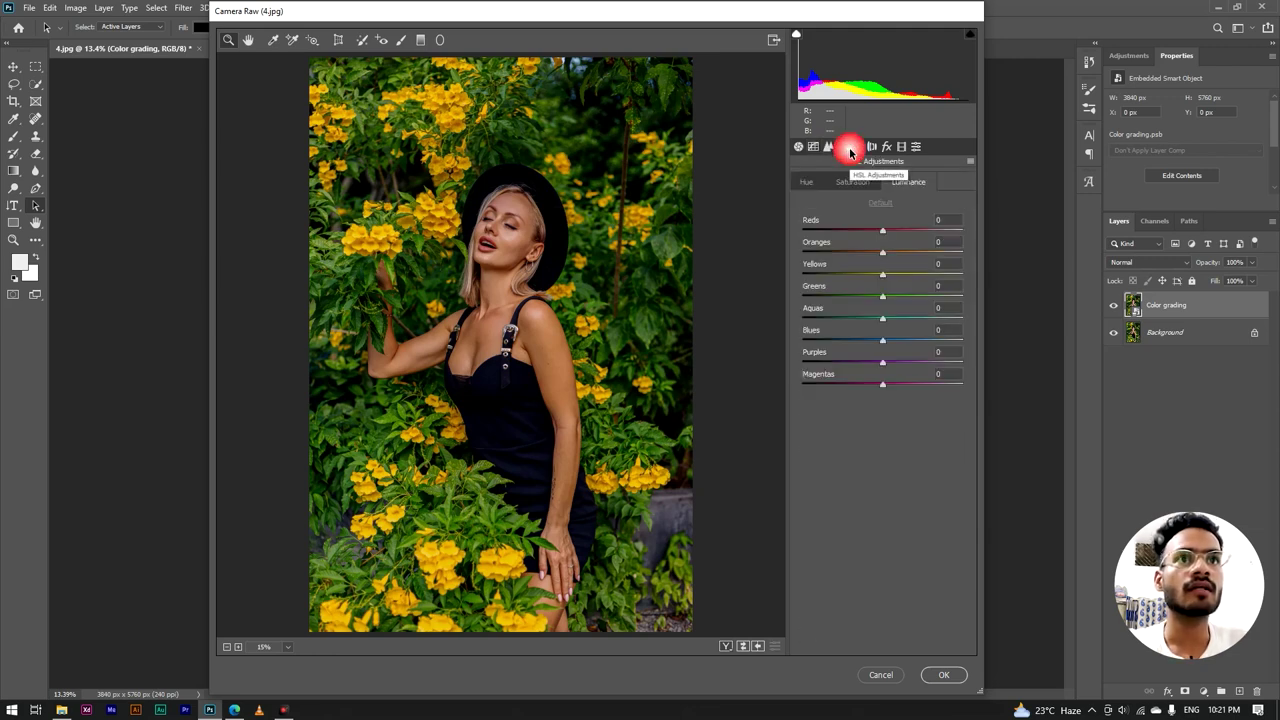
{"action": "left_click", "coordinate": [807, 183]}
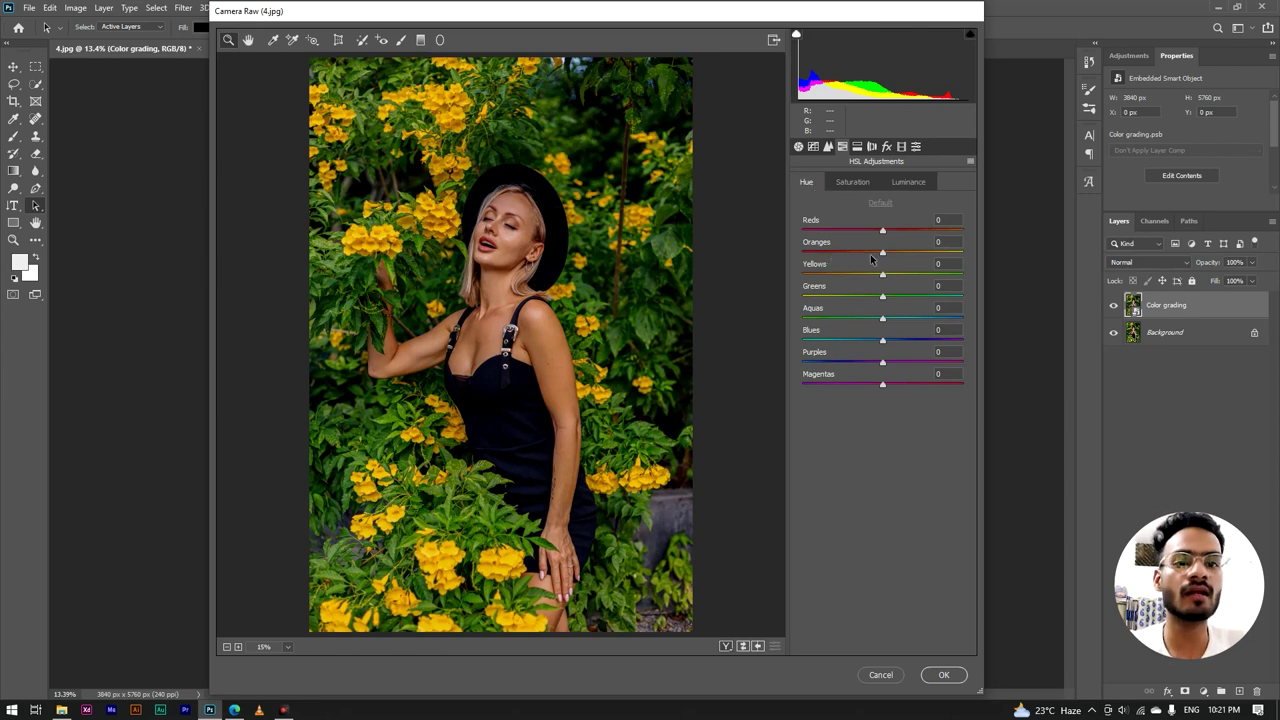
{"action": "left_click", "coordinate": [920, 247]}
{"action": "type", "text": "10"}
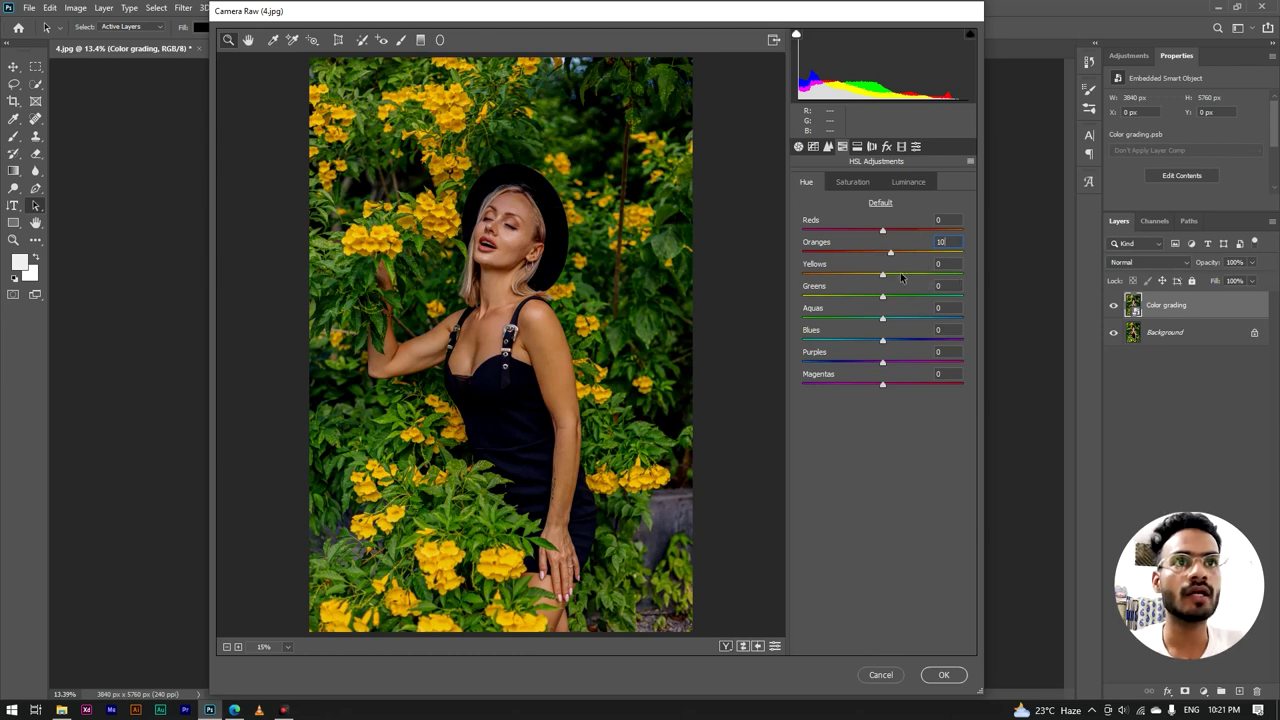
{"action": "left_click", "coordinate": [908, 266]}
{"action": "type", "text": "100"}
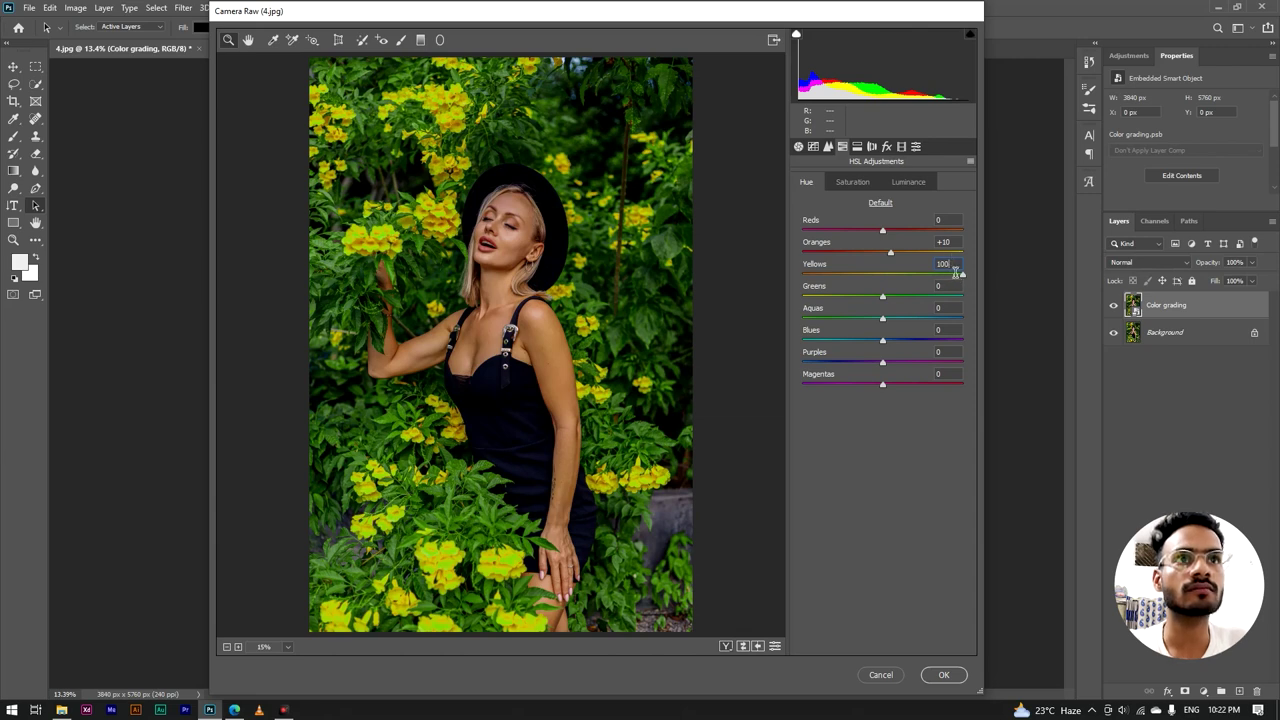
{"action": "left_click", "coordinate": [943, 270]}
{"action": "left_click", "coordinate": [908, 280]}
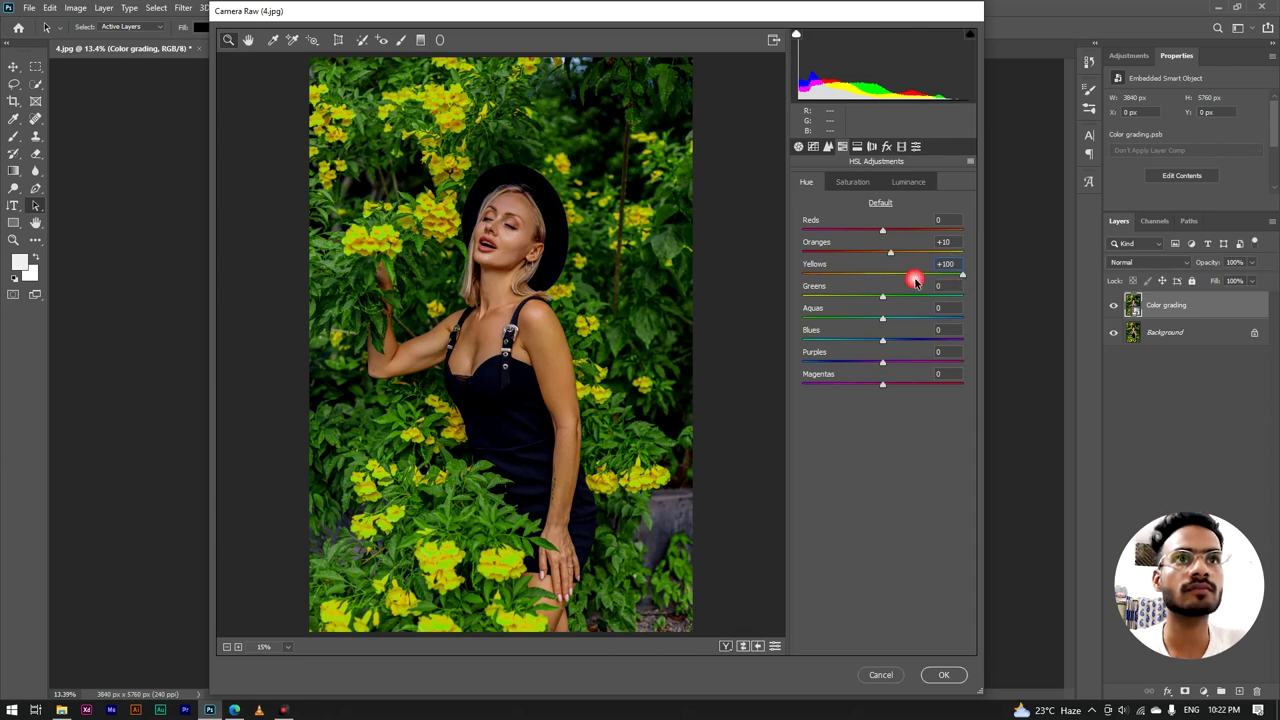
{"action": "left_click_drag", "start_coordinate": [951, 278], "coordinate": [801, 274]}
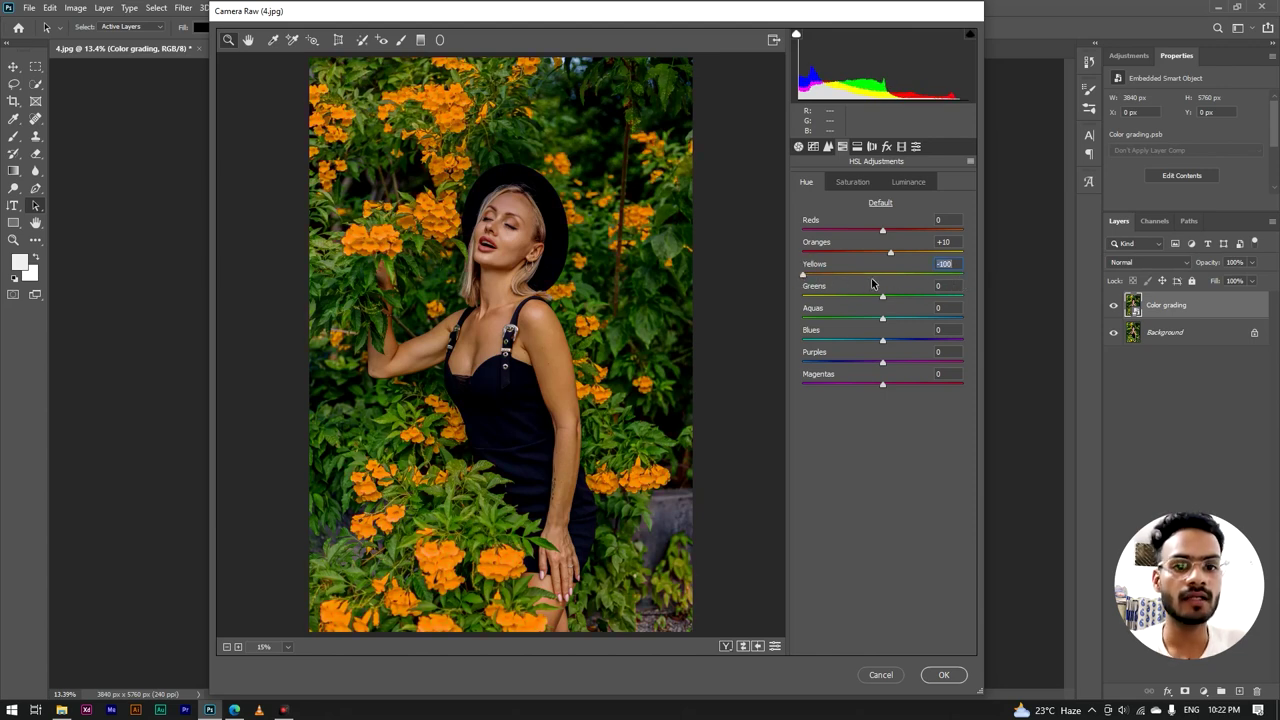
{"action": "left_click_drag", "start_coordinate": [879, 297], "coordinate": [963, 297]}
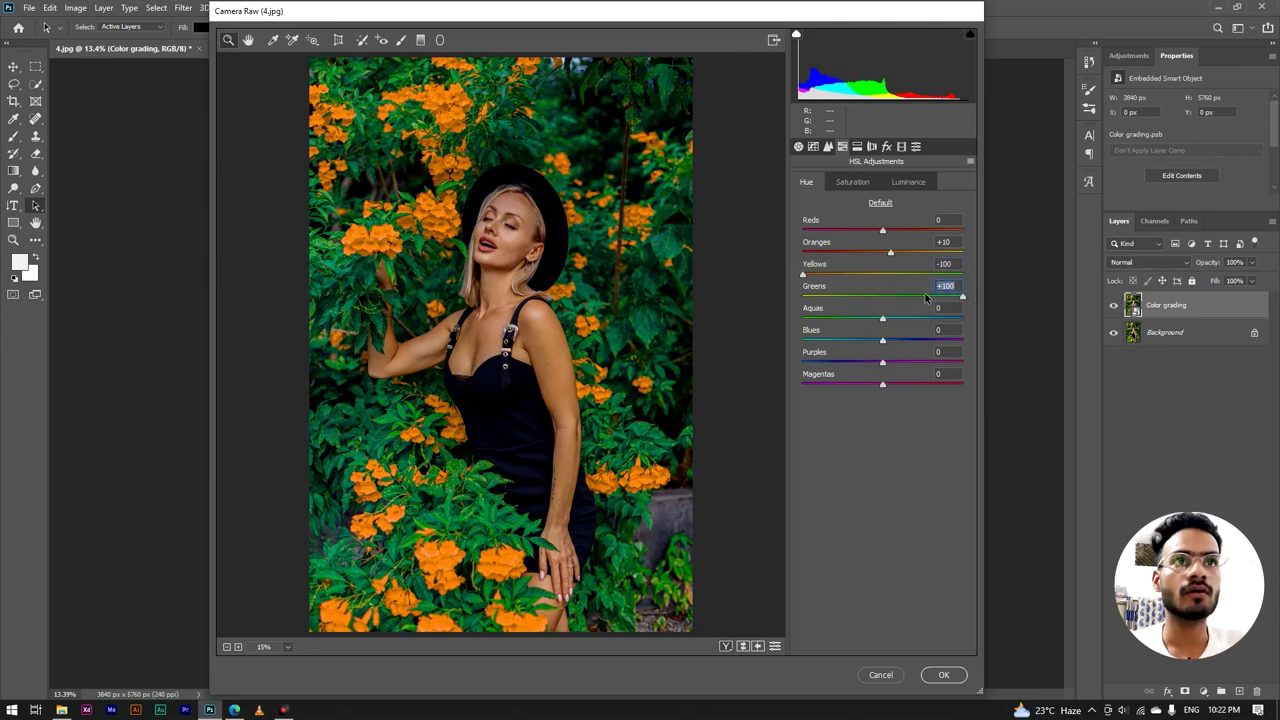
- On the HSL Saturation tab, lower Yellows, Greens, Aquas, Blues, Purples and Magentas to -70
{"action": "left_click", "coordinate": [853, 183]}
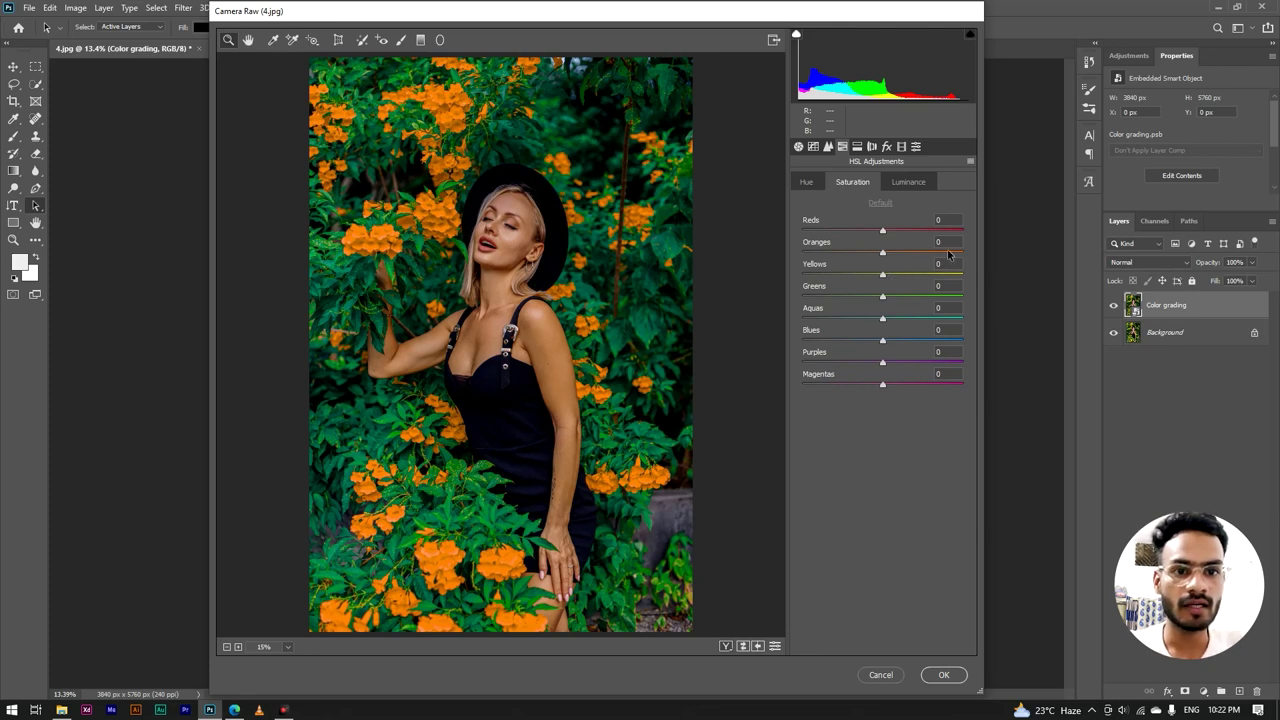
{"action": "left_click_drag", "start_coordinate": [950, 268], "coordinate": [930, 270]}
{"action": "type", "text": "0"}
{"action": "left_click", "coordinate": [932, 288]}
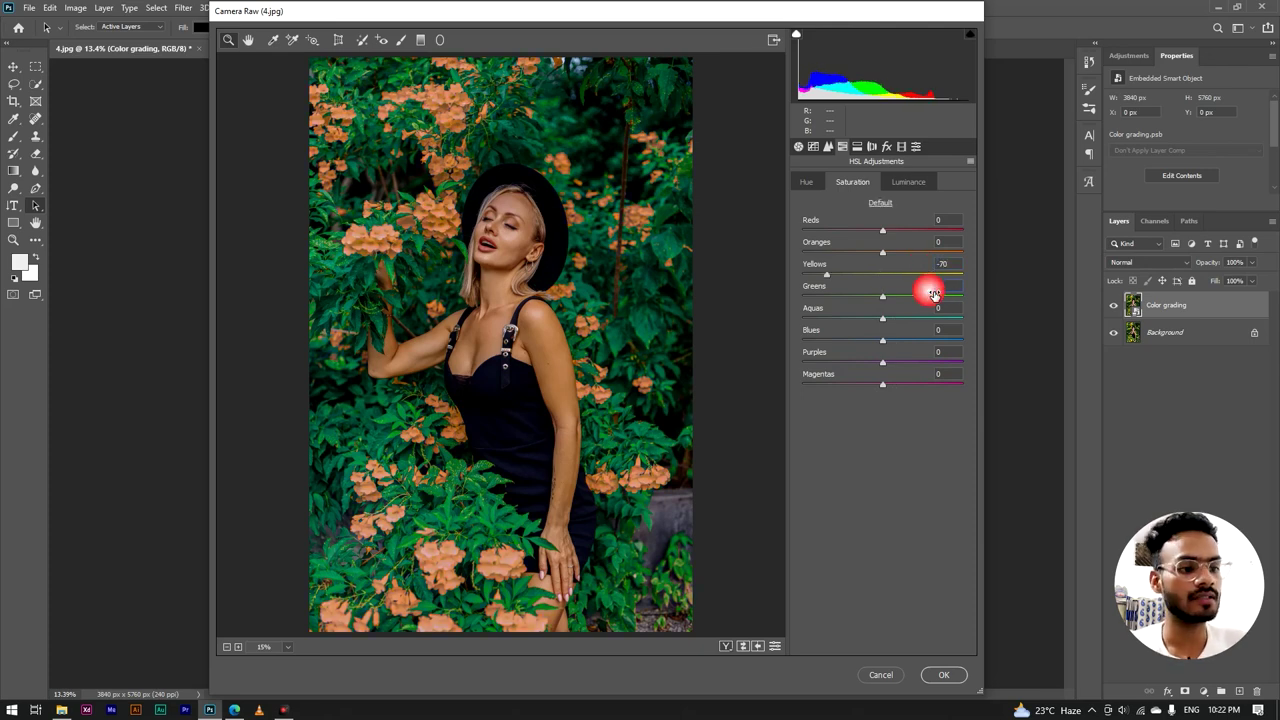
{"action": "type", "text": "-70"}
{"action": "left_click", "coordinate": [922, 308]}
{"action": "type", "text": "-7"}
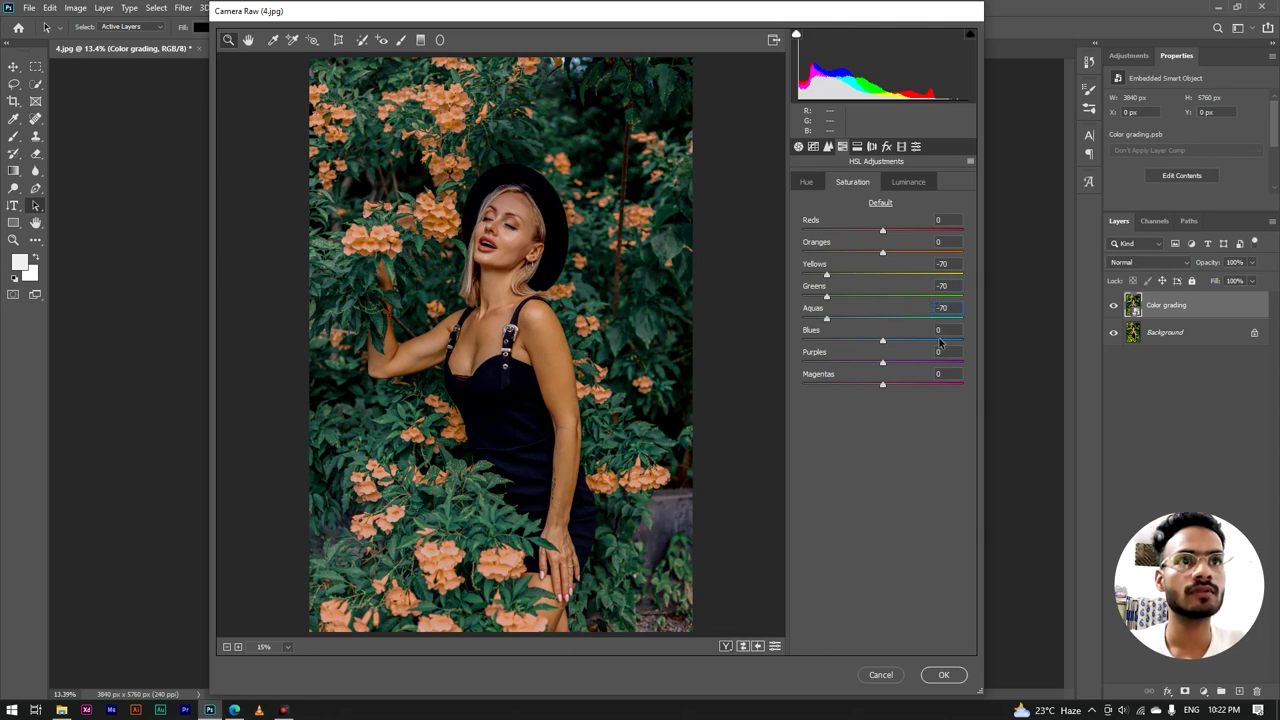
{"action": "left_click", "coordinate": [931, 331]}
{"action": "type", "text": "-70"}
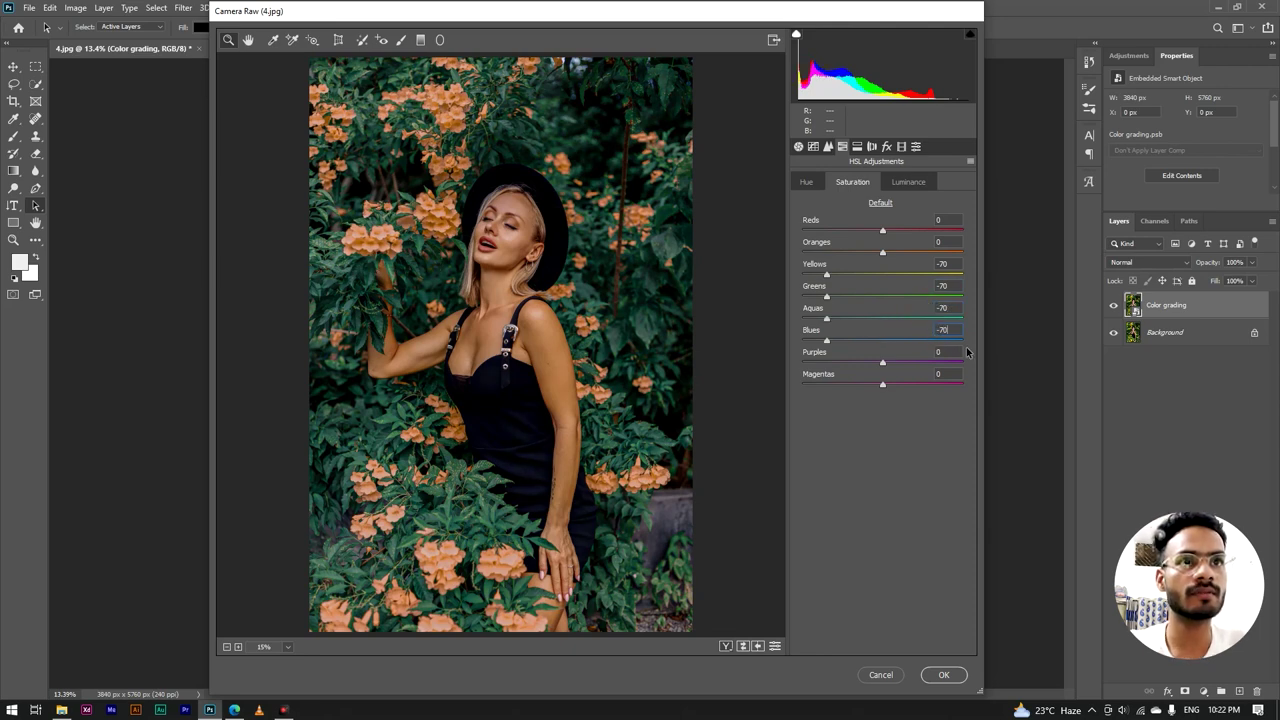
{"action": "left_click", "coordinate": [917, 357]}
{"action": "type", "text": "-"}
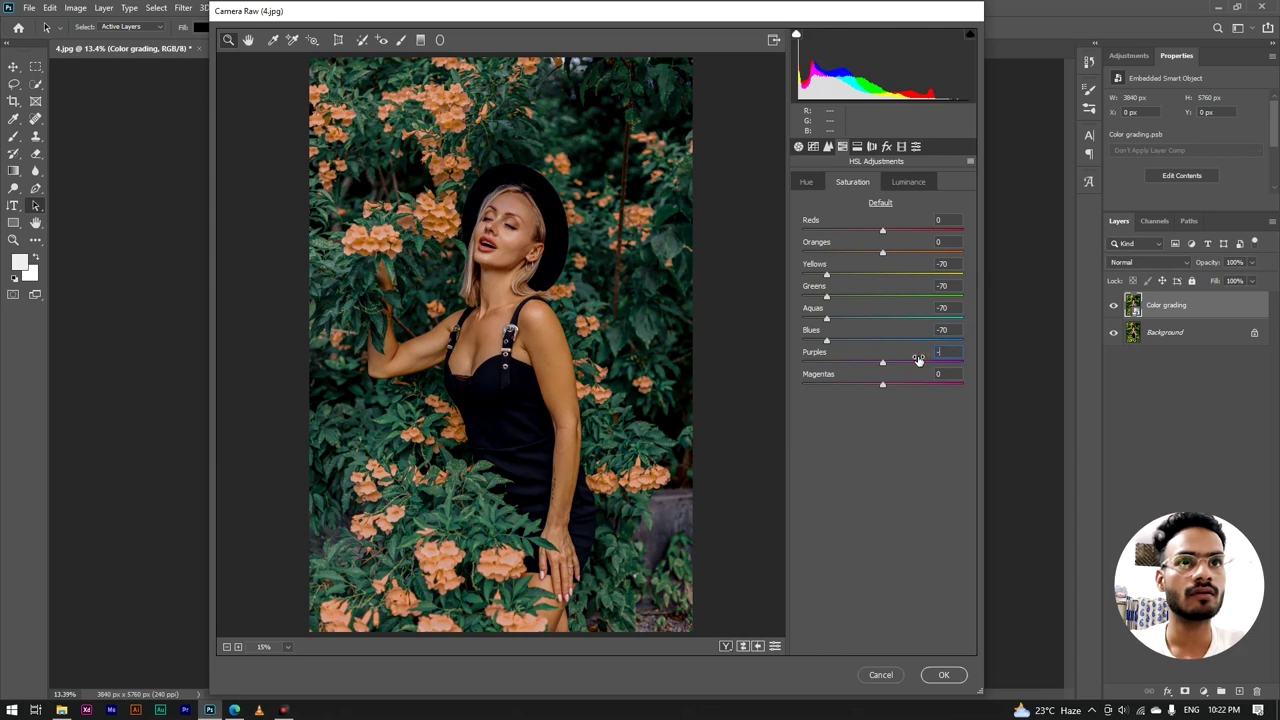
{"action": "type", "text": "70"}
{"action": "left_click", "coordinate": [917, 382]}
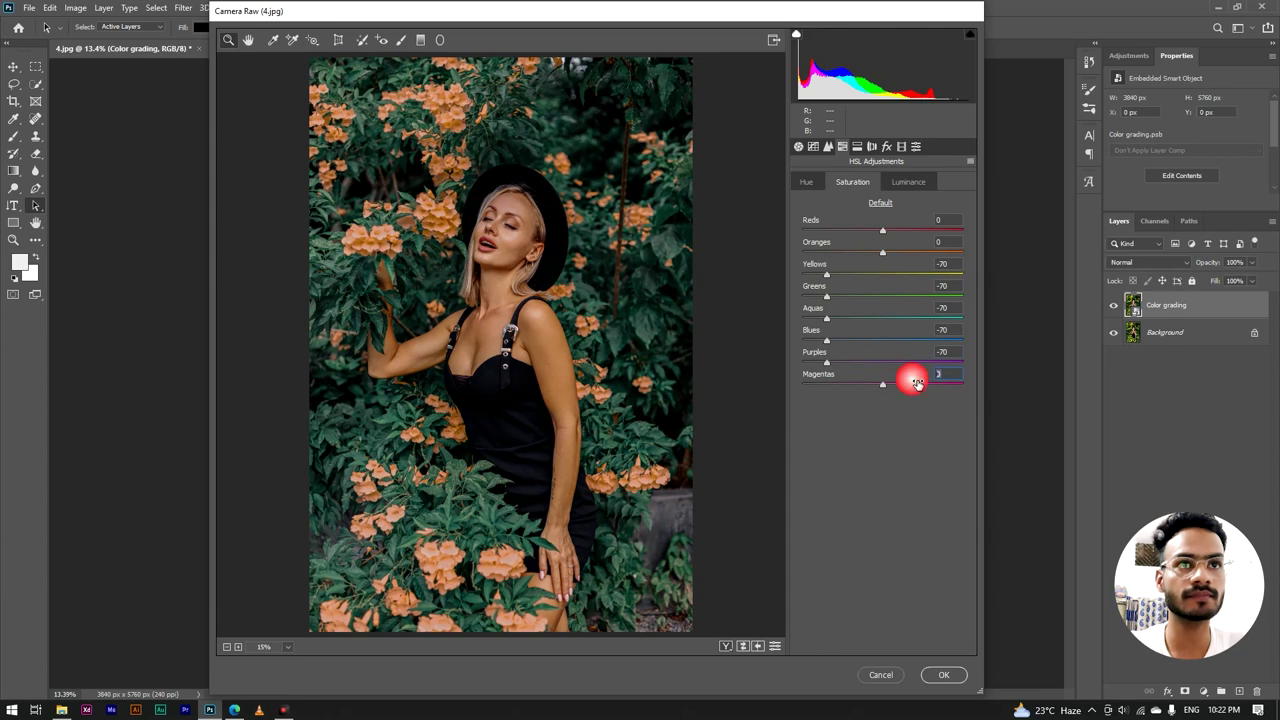
{"action": "type", "text": "-70"}
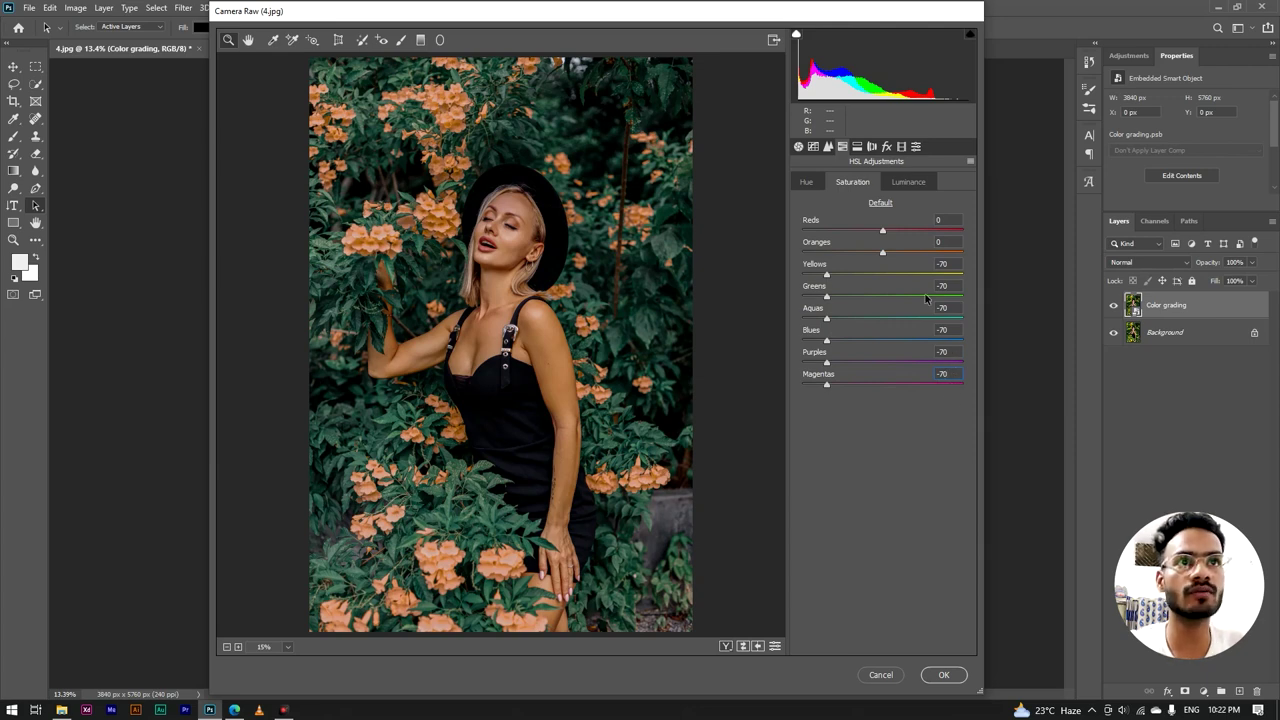
{"action": "left_click", "coordinate": [914, 183]}
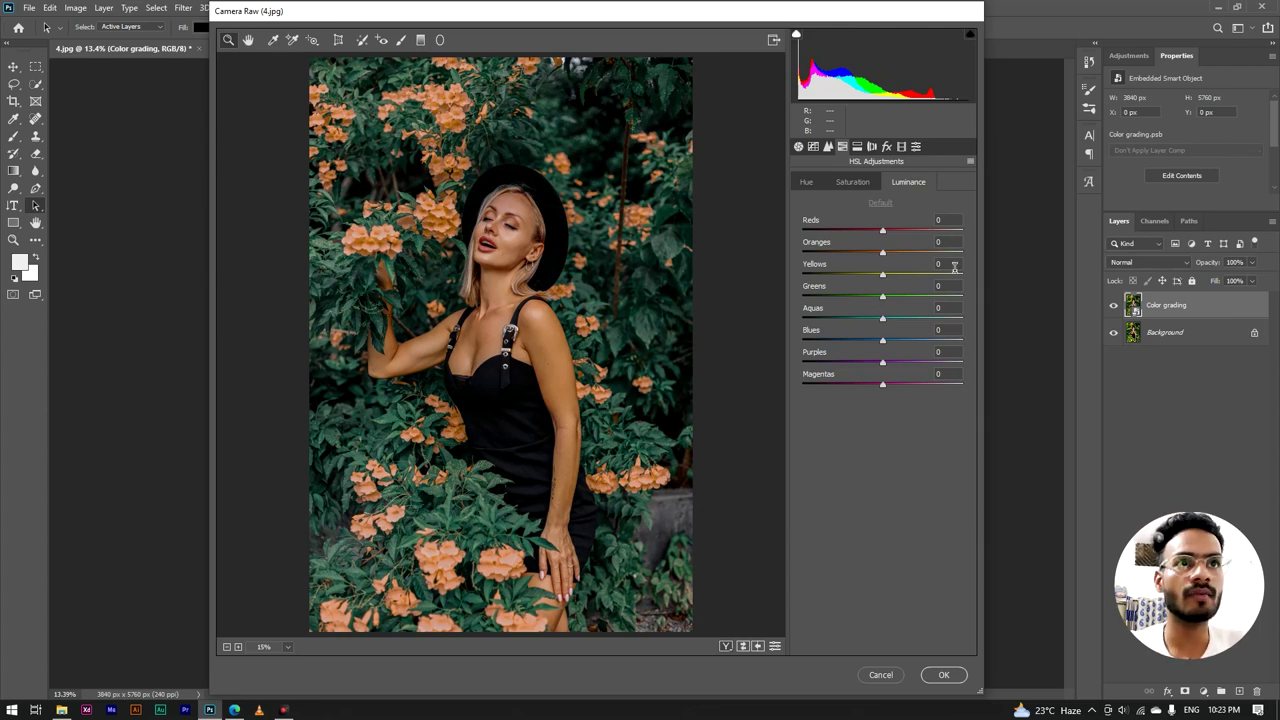
- On the HSL Luminance tab, set Oranges +10, Yellows -10 and Greens -20
{"action": "left_click", "coordinate": [931, 243]}
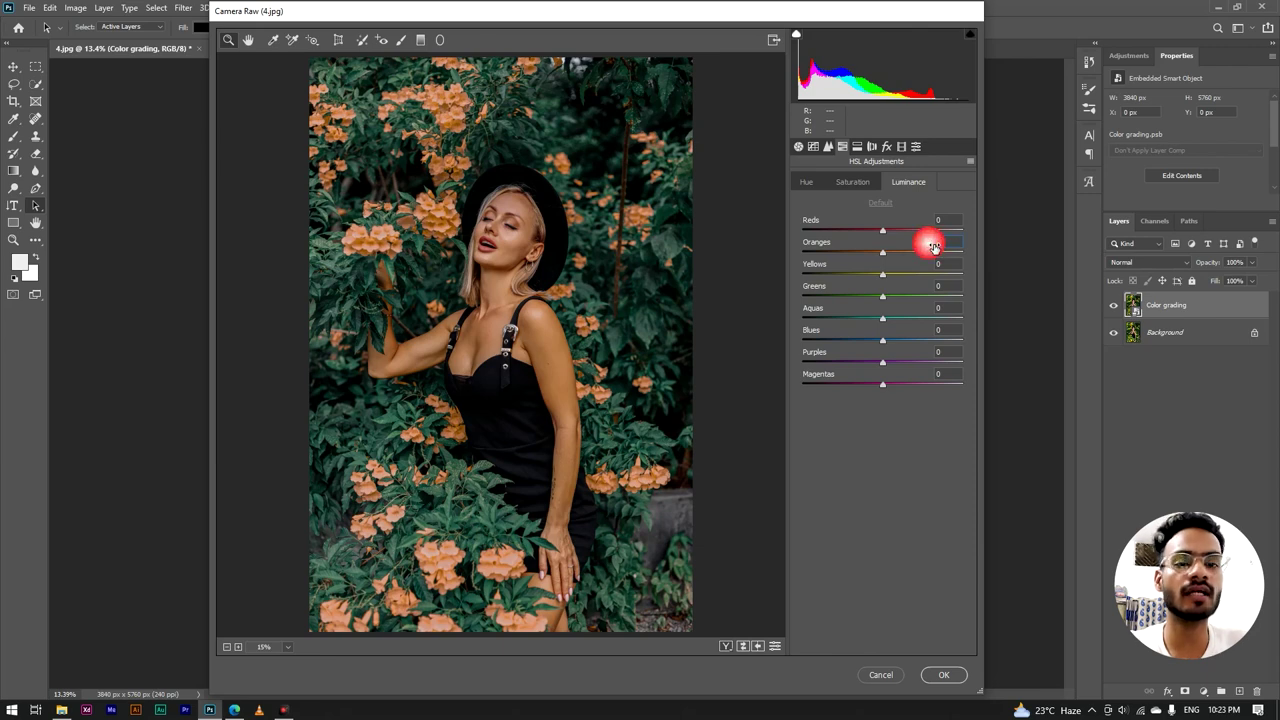
{"action": "type", "text": "10"}
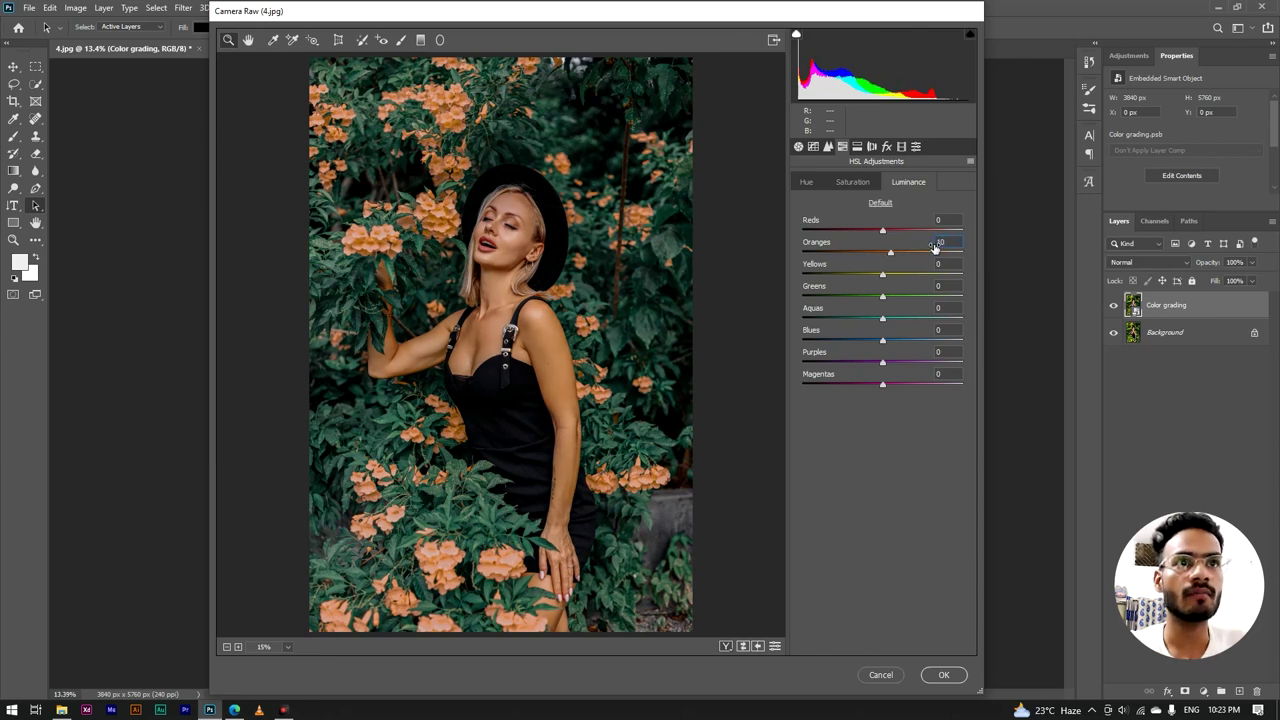
{"action": "left_click", "coordinate": [935, 265]}
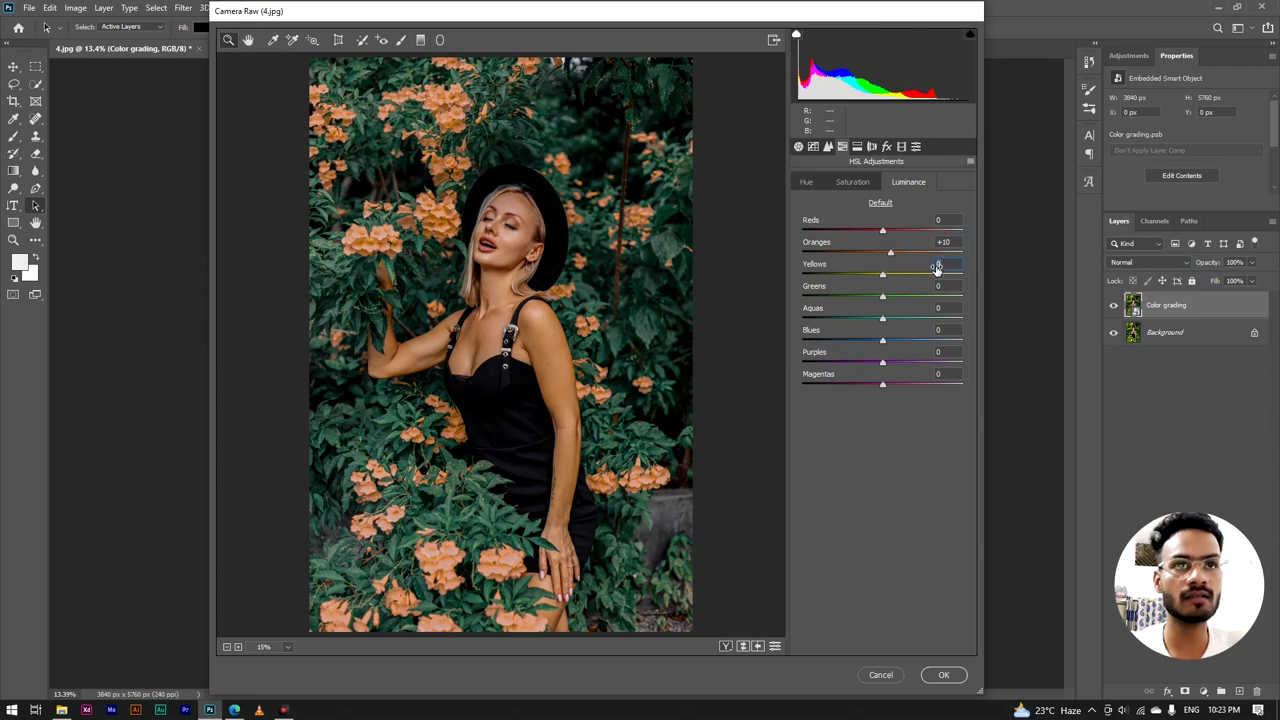
{"action": "type", "text": "-10"}
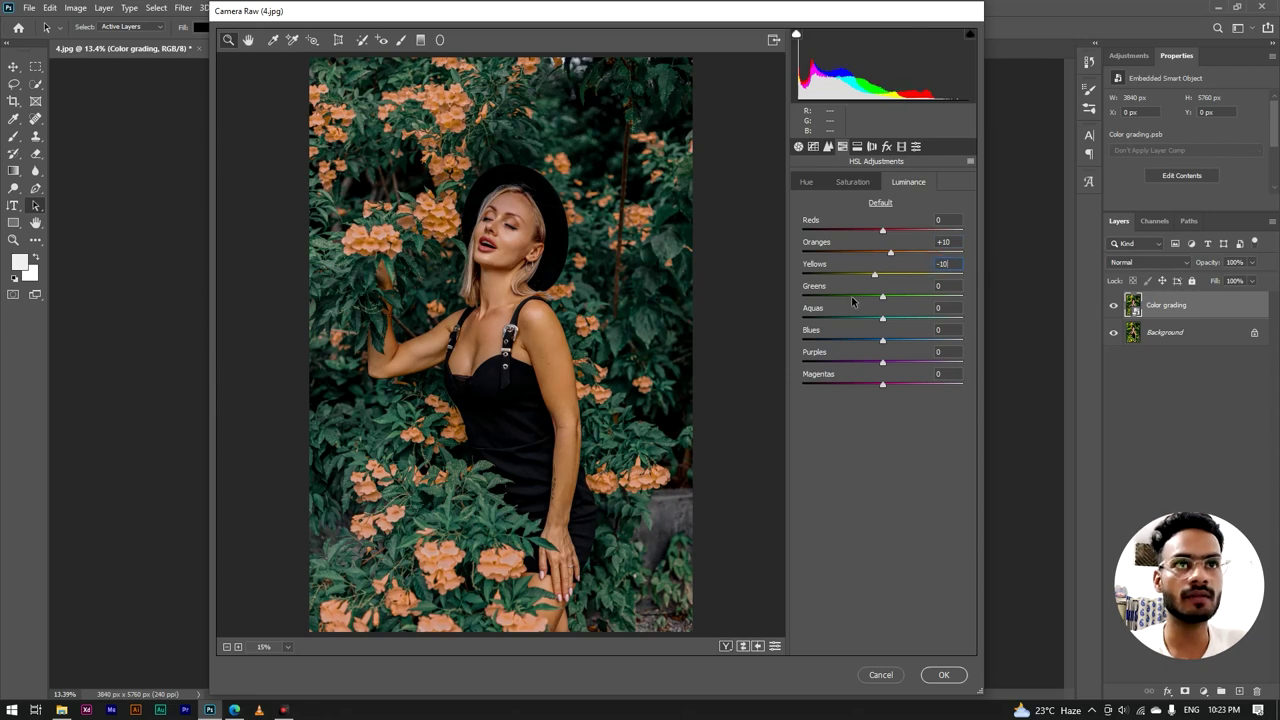
{"action": "left_click", "coordinate": [913, 290]}
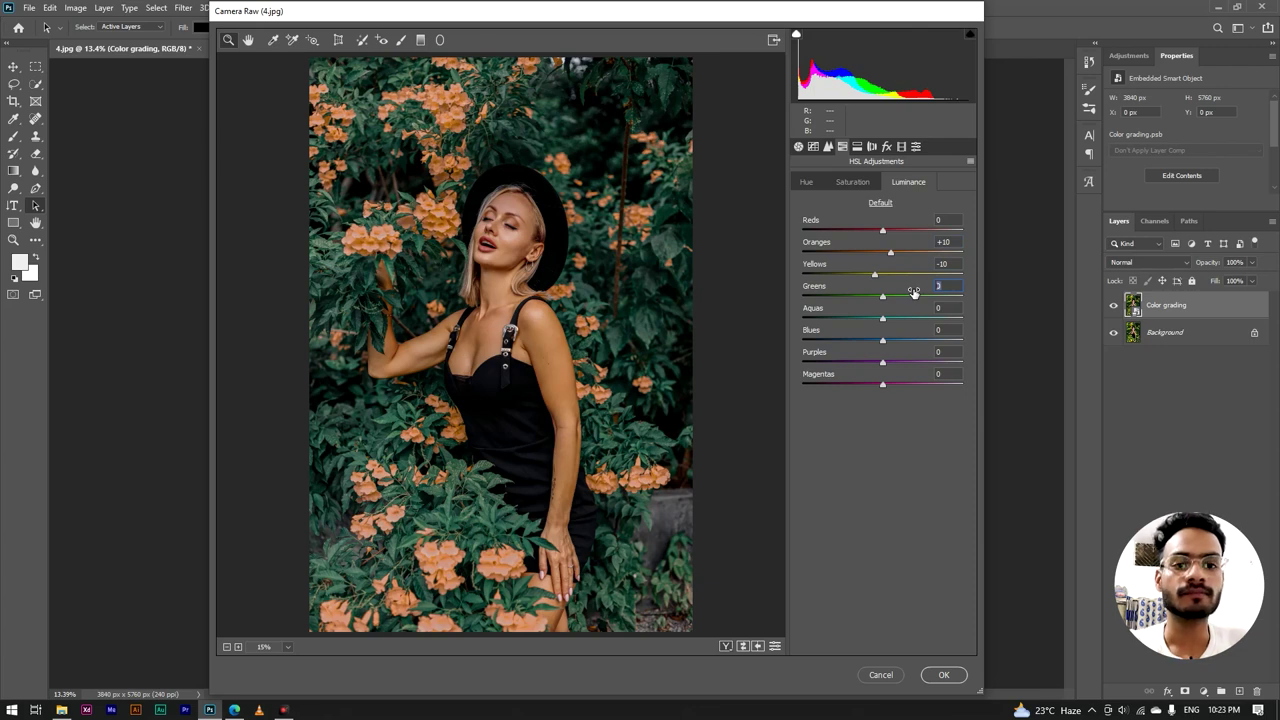
{"action": "type", "text": "-20"}
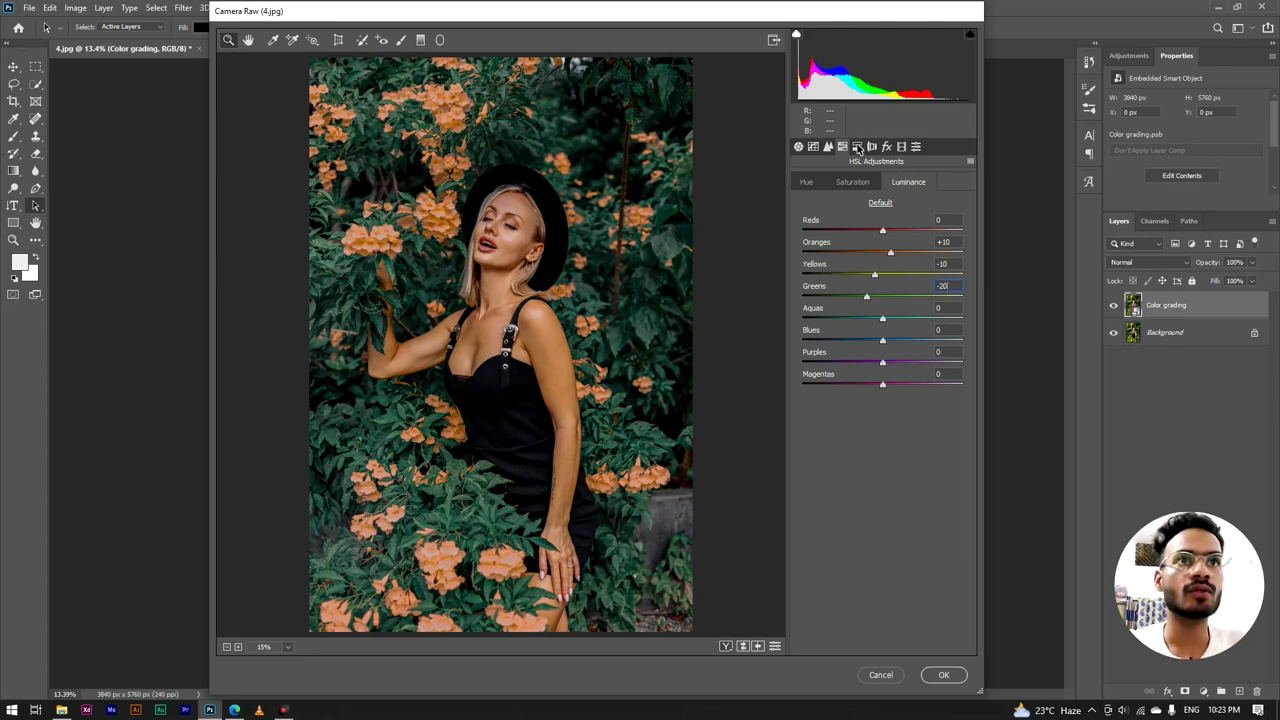
{"action": "left_click", "coordinate": [857, 148]}
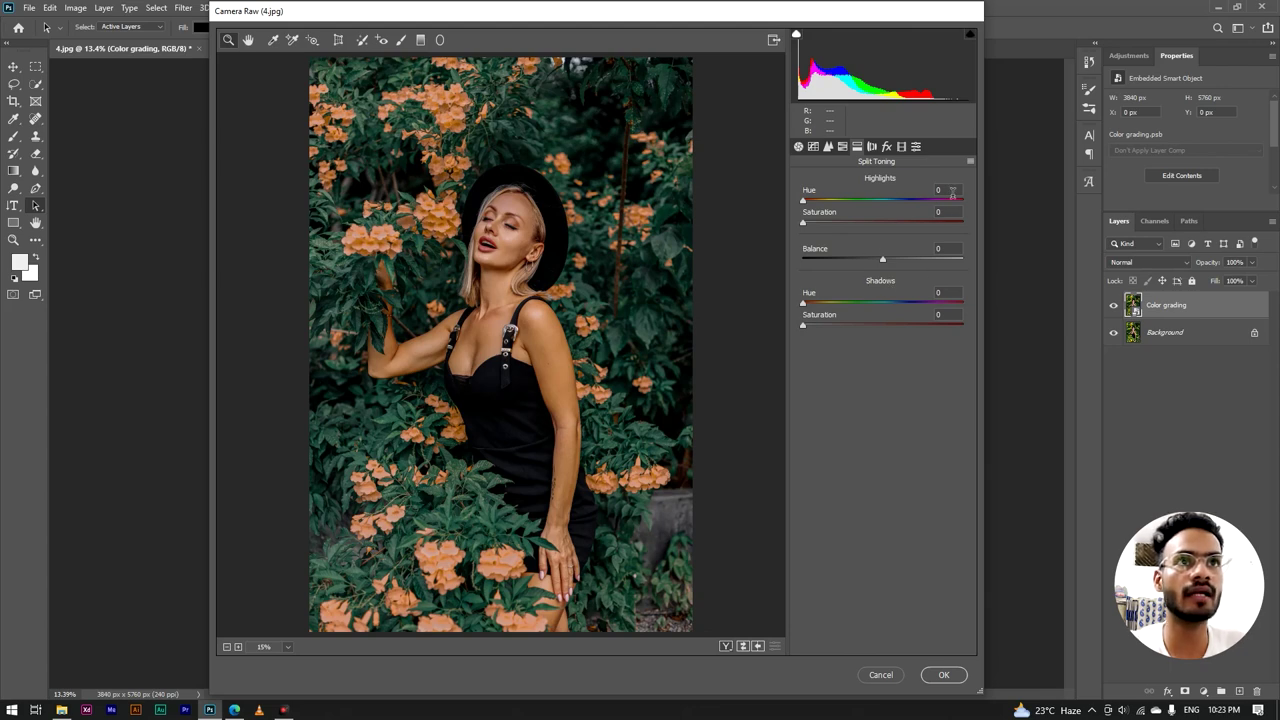
- Split-tone with Highlights Hue 30, Saturation 5 and Shadows Hue 30, Saturation 10
{"action": "left_click", "coordinate": [920, 192]}
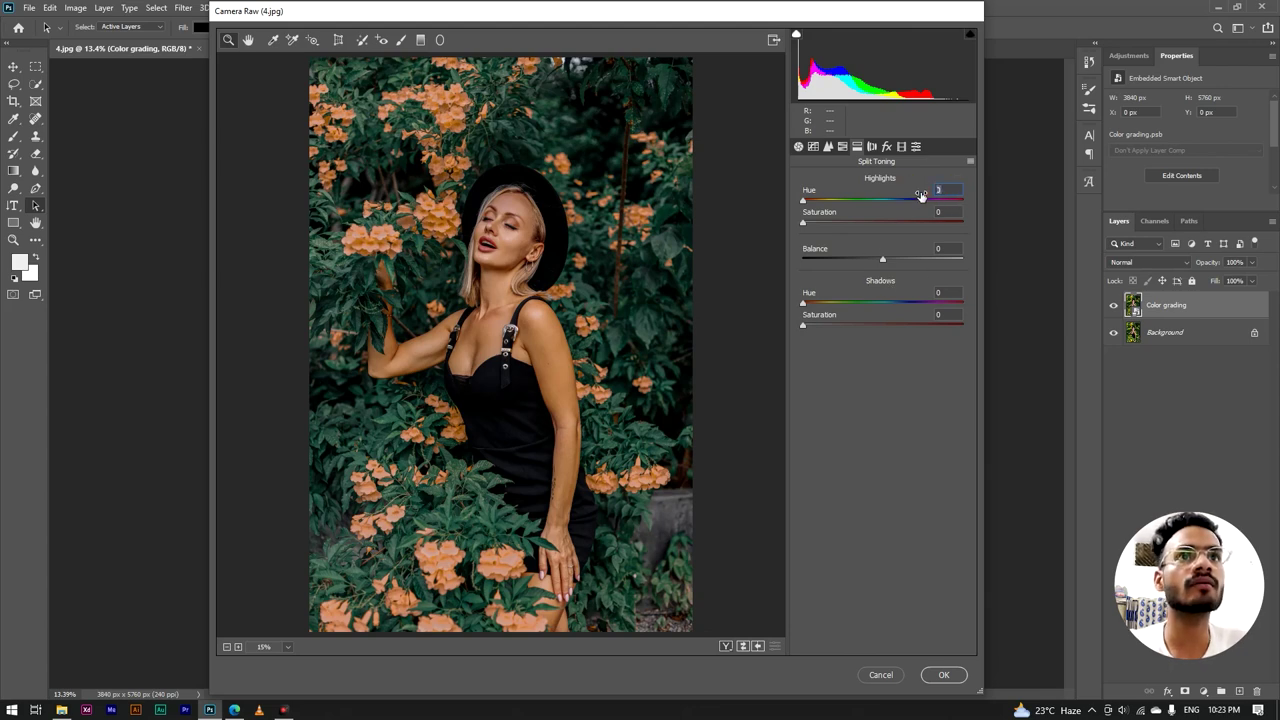
{"action": "left_click", "coordinate": [940, 196]}
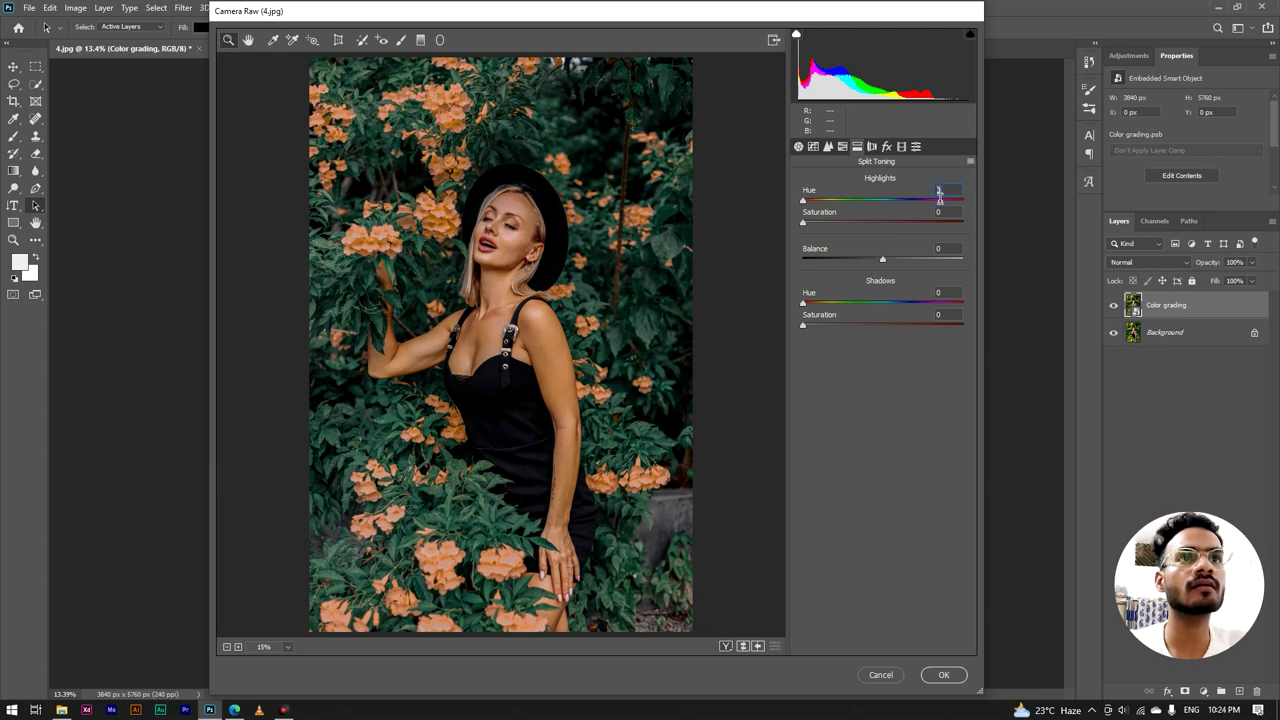
{"action": "type", "text": "30"}
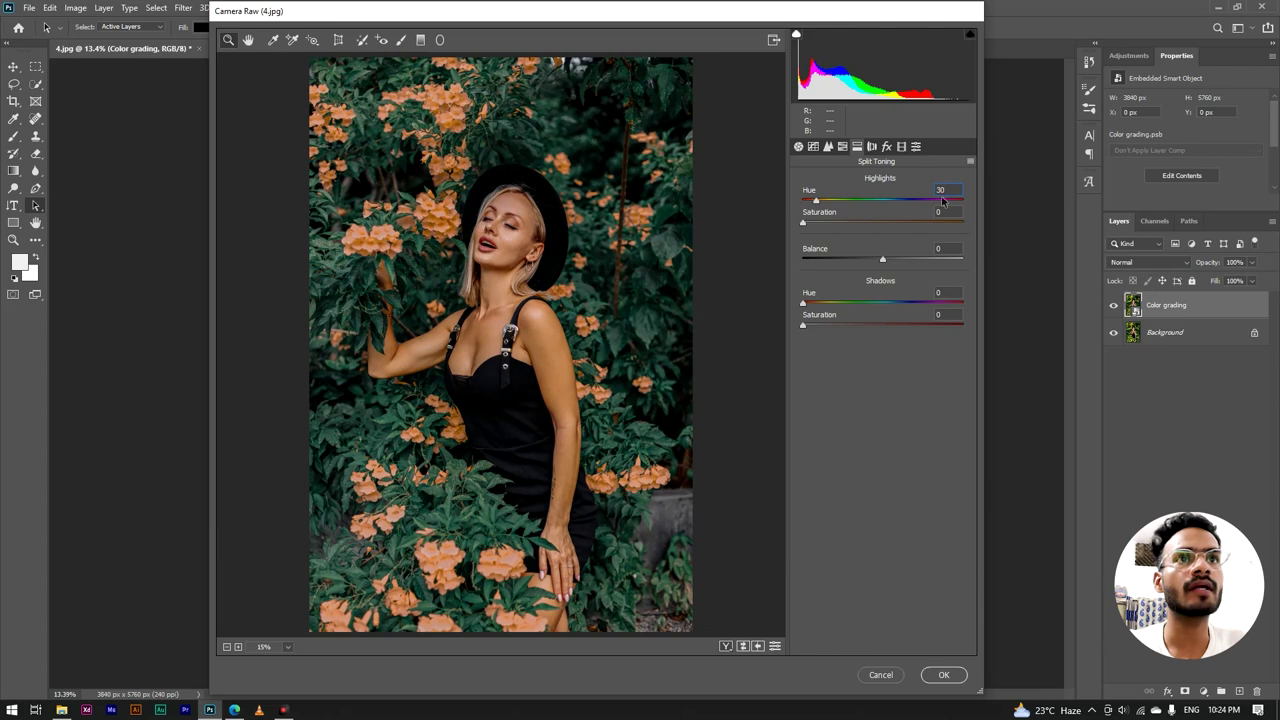
{"action": "left_click", "coordinate": [931, 214]}
{"action": "type", "text": "5"}
{"action": "left_click", "coordinate": [934, 294]}
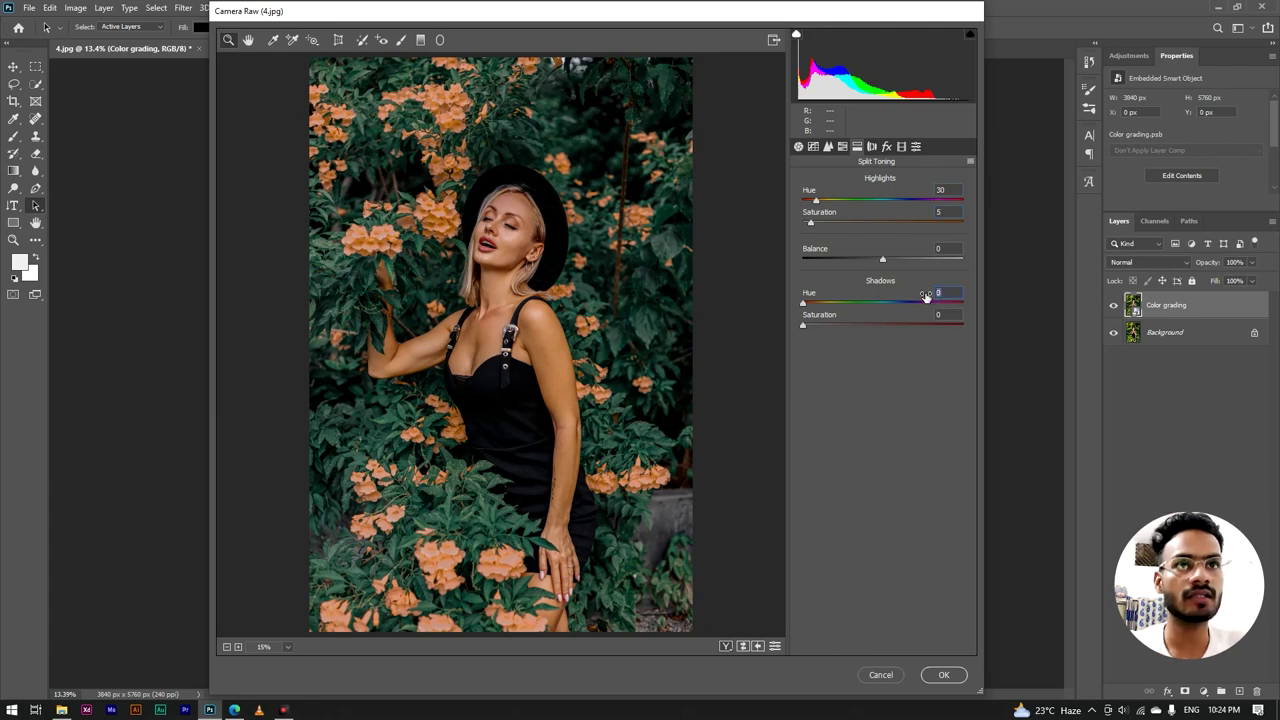
{"action": "type", "text": "30"}
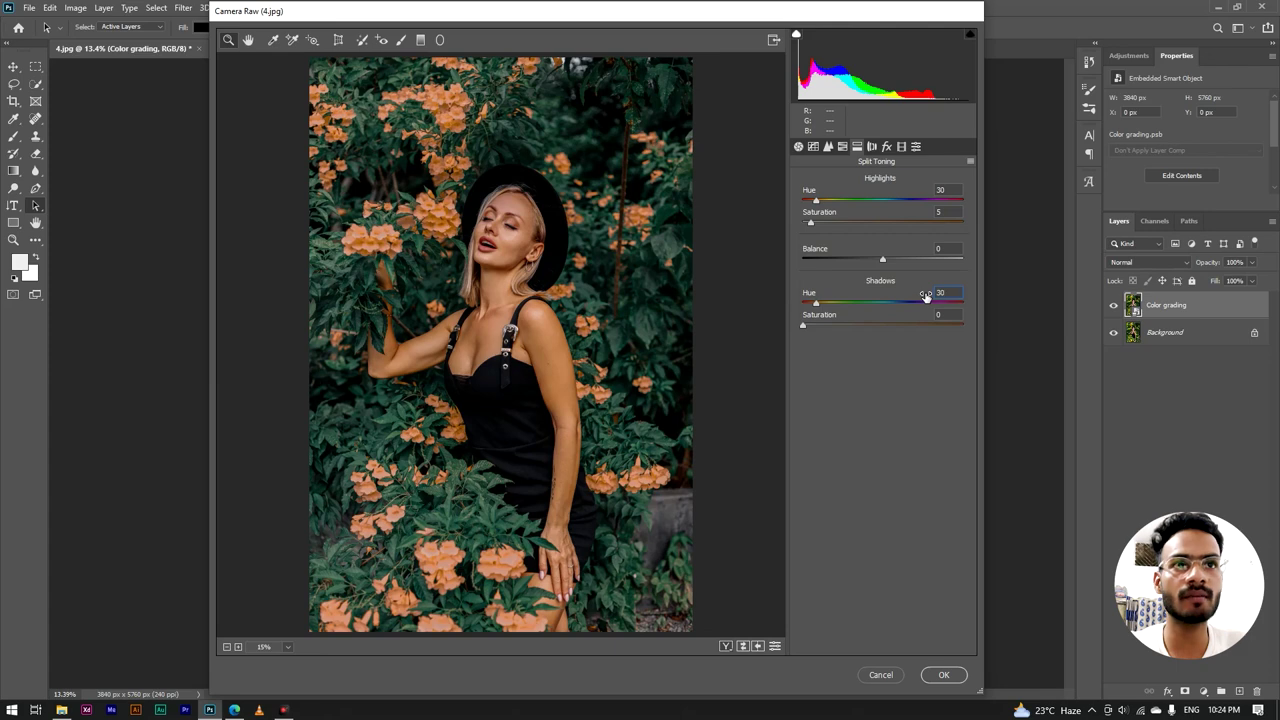
{"action": "left_click", "coordinate": [919, 317]}
{"action": "type", "text": "3"}
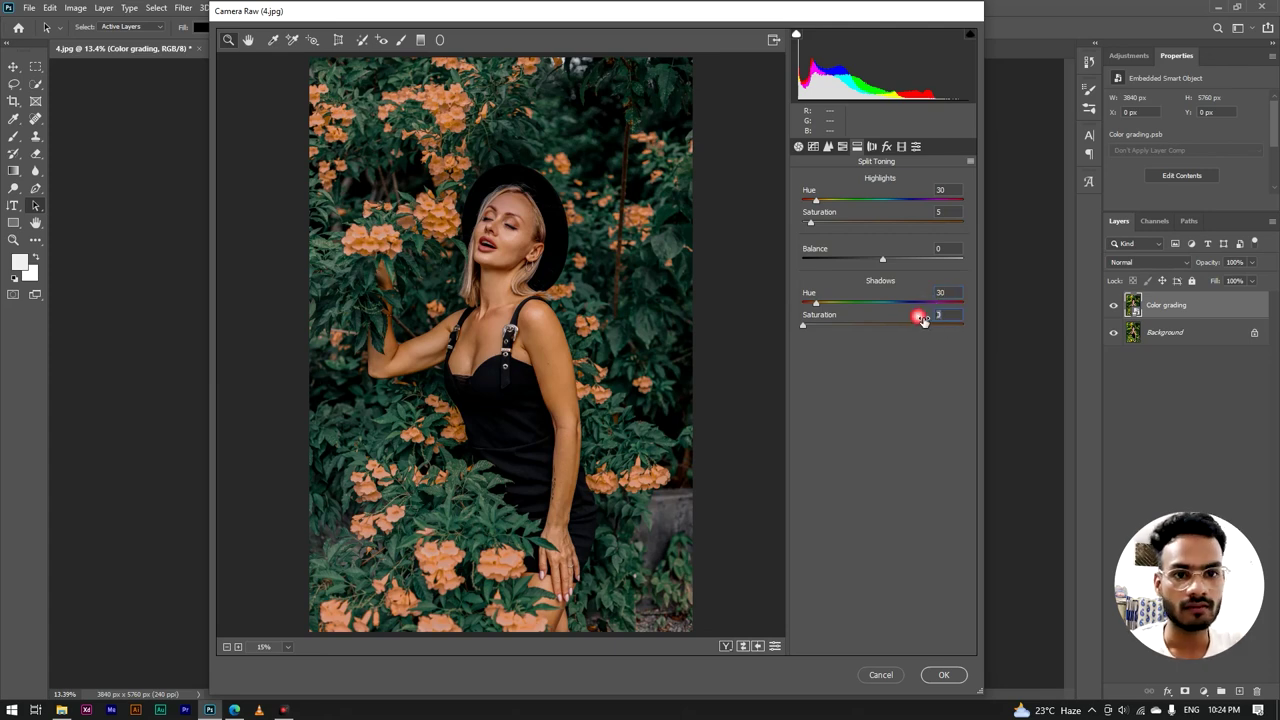
{"action": "type", "text": "0"}
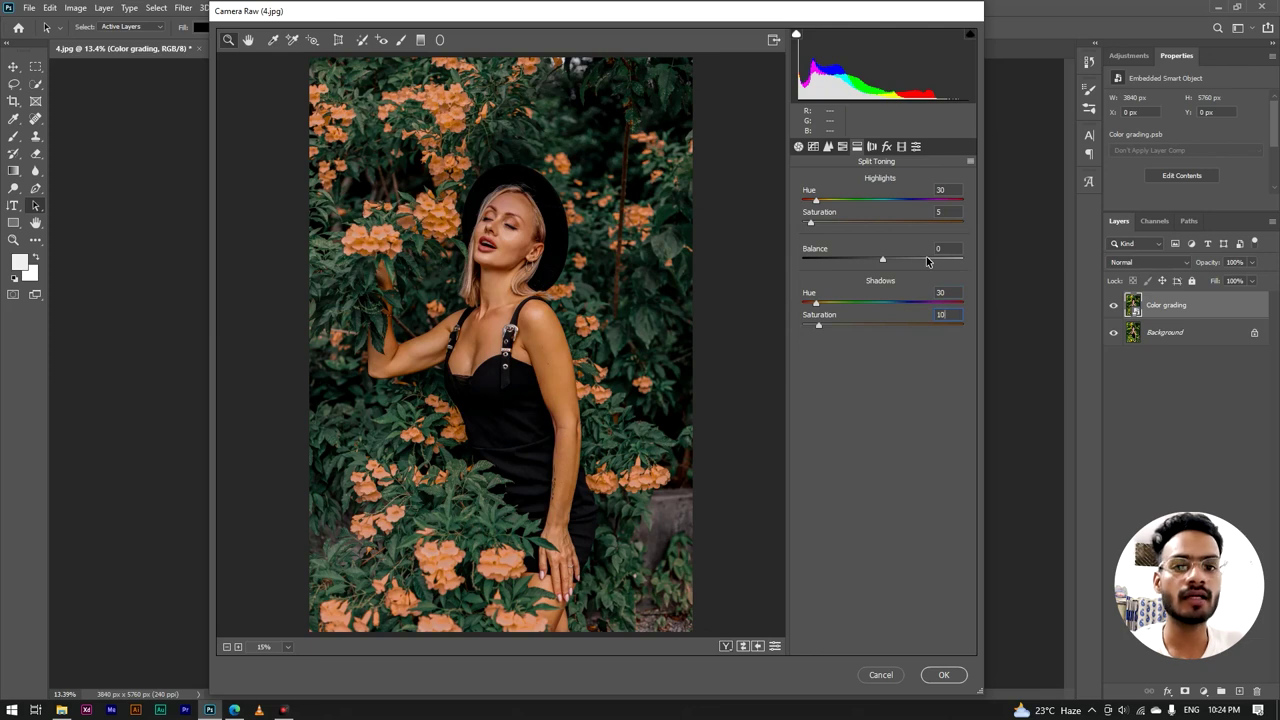
{"action": "left_click", "coordinate": [886, 147]}
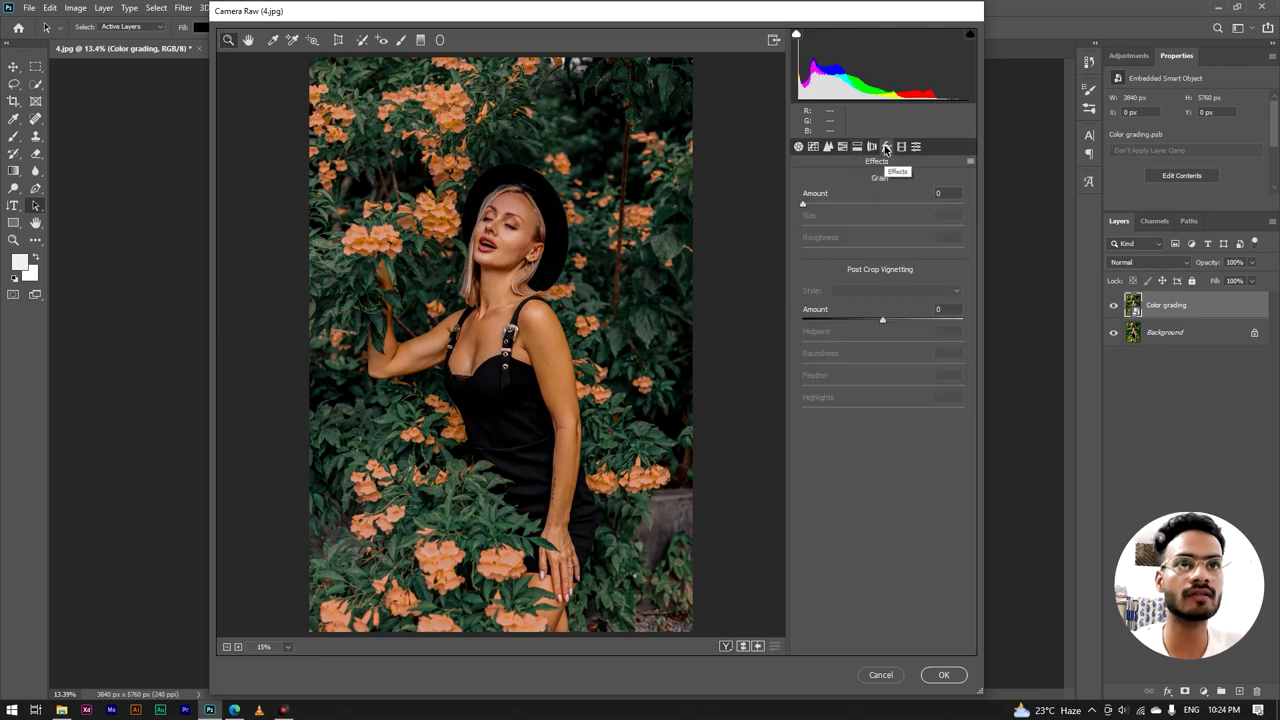
- Set the Highlight Priority post-crop vignette amount to -20
{"action": "left_click", "coordinate": [920, 309]}
{"action": "type", "text": "-20"}
{"action": "key", "text": "Return"}
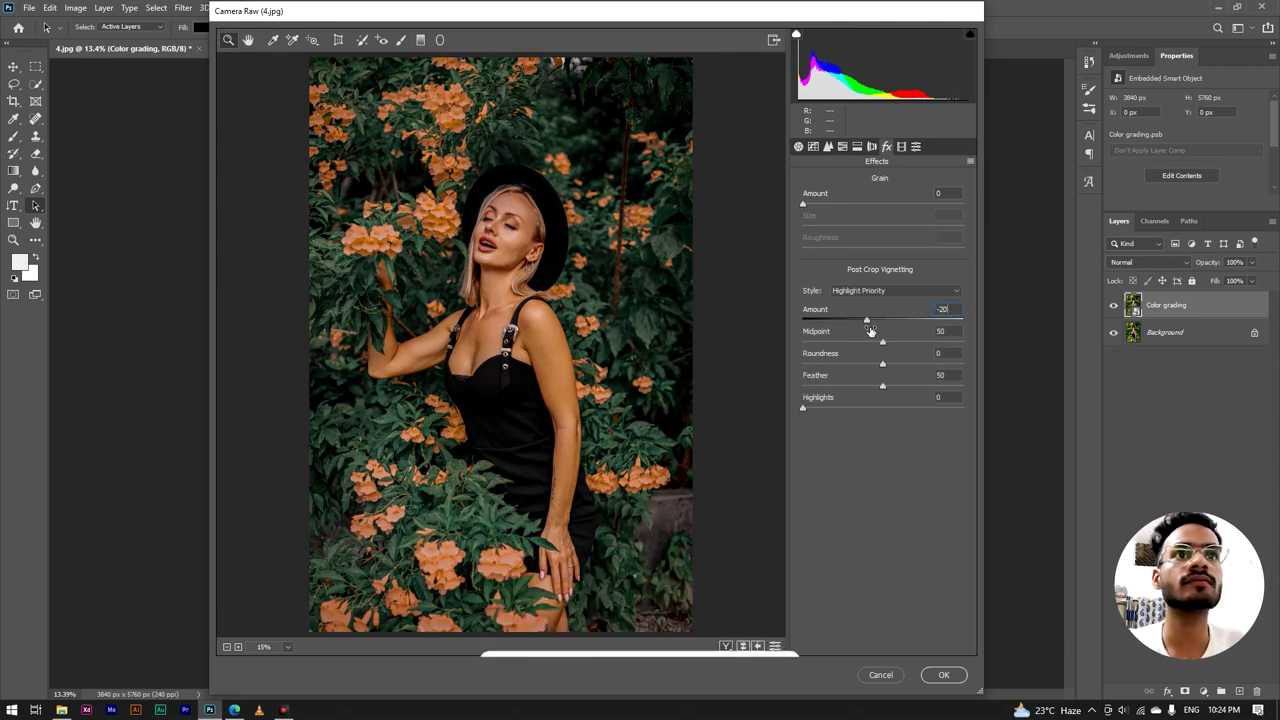
{"action": "left_click", "coordinate": [867, 320]}
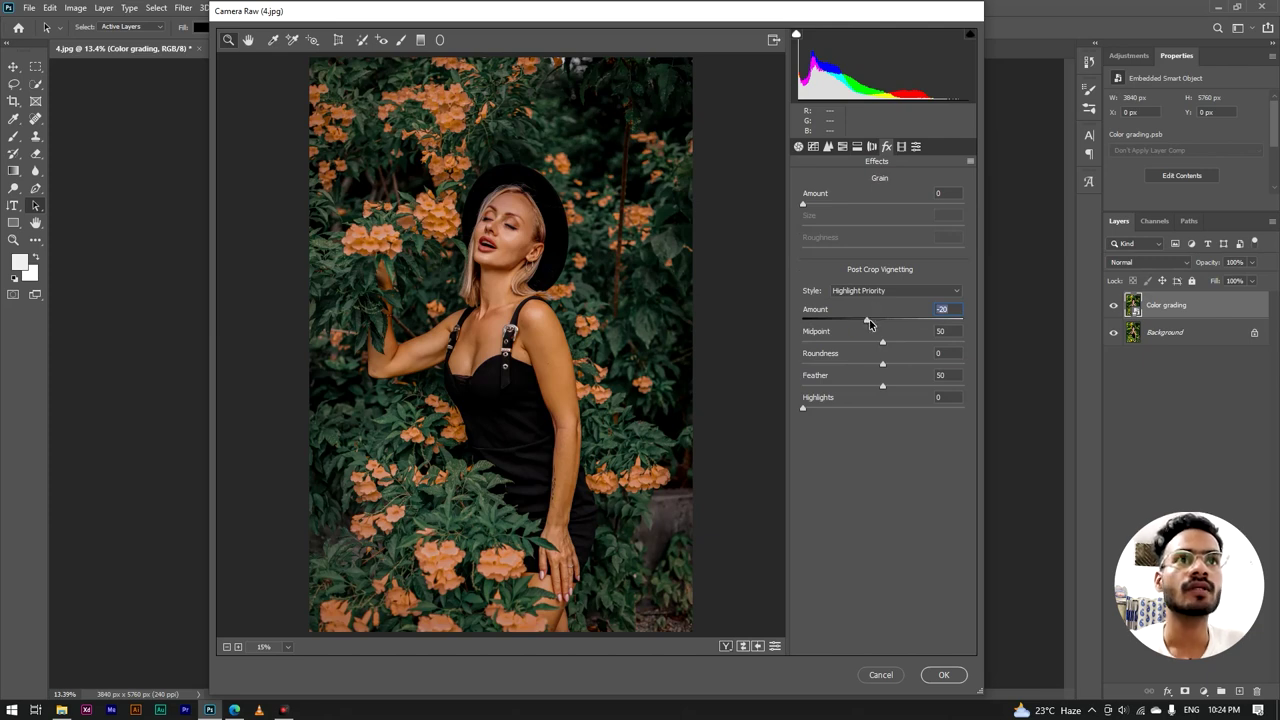
{"action": "left_click", "coordinate": [901, 146]}
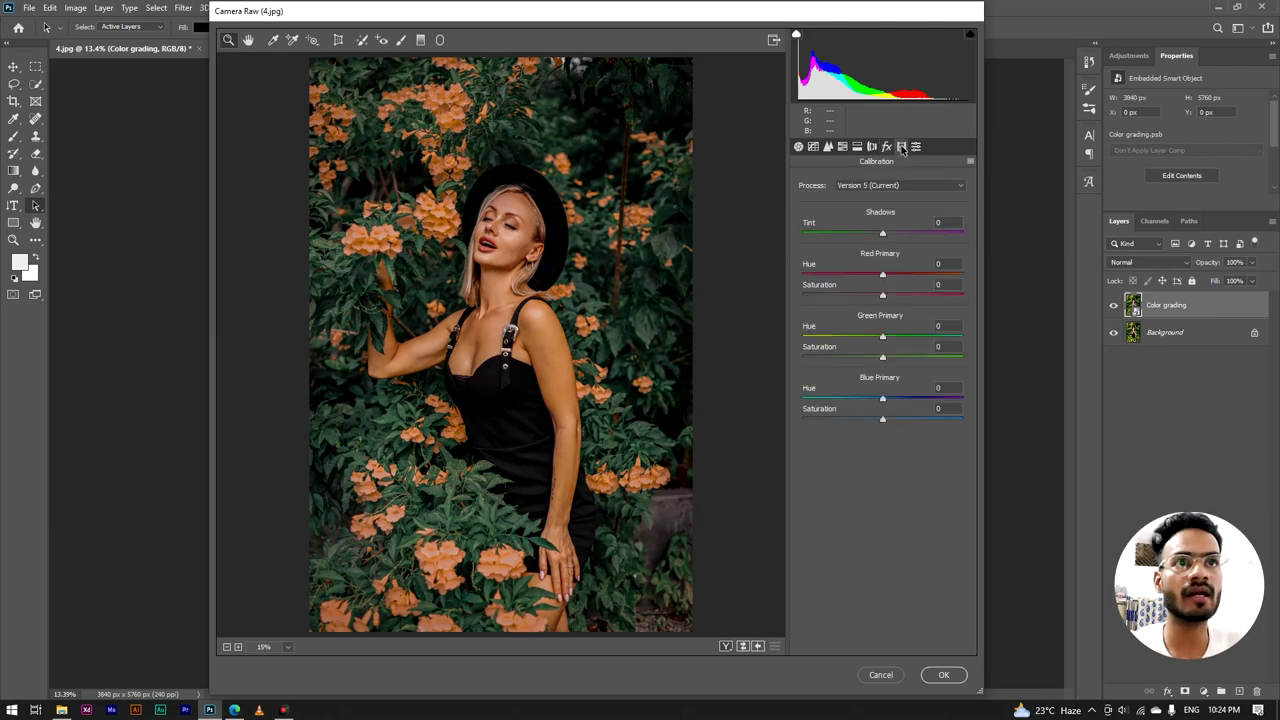
- Set the Red Primary hue to +20 and saturation to -40
{"action": "left_click", "coordinate": [917, 272]}
{"action": "type", "text": "20"}
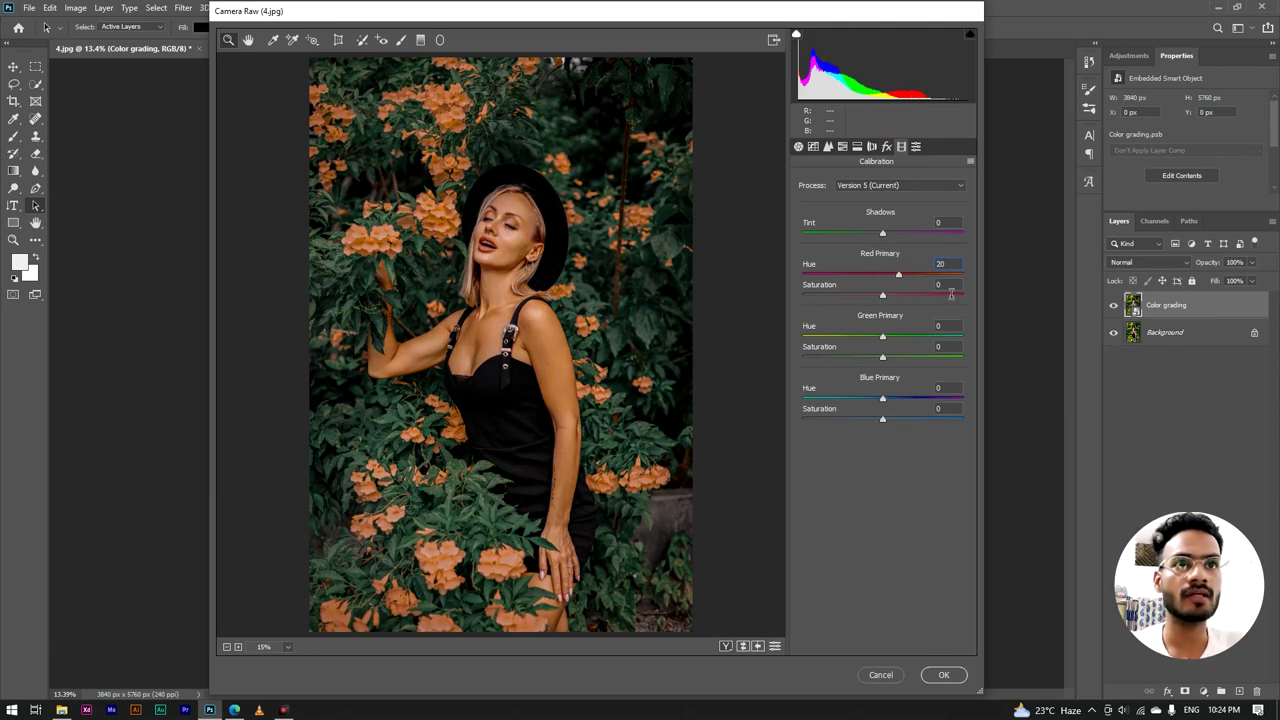
{"action": "left_click", "coordinate": [932, 285]}
{"action": "type", "text": "-40"}
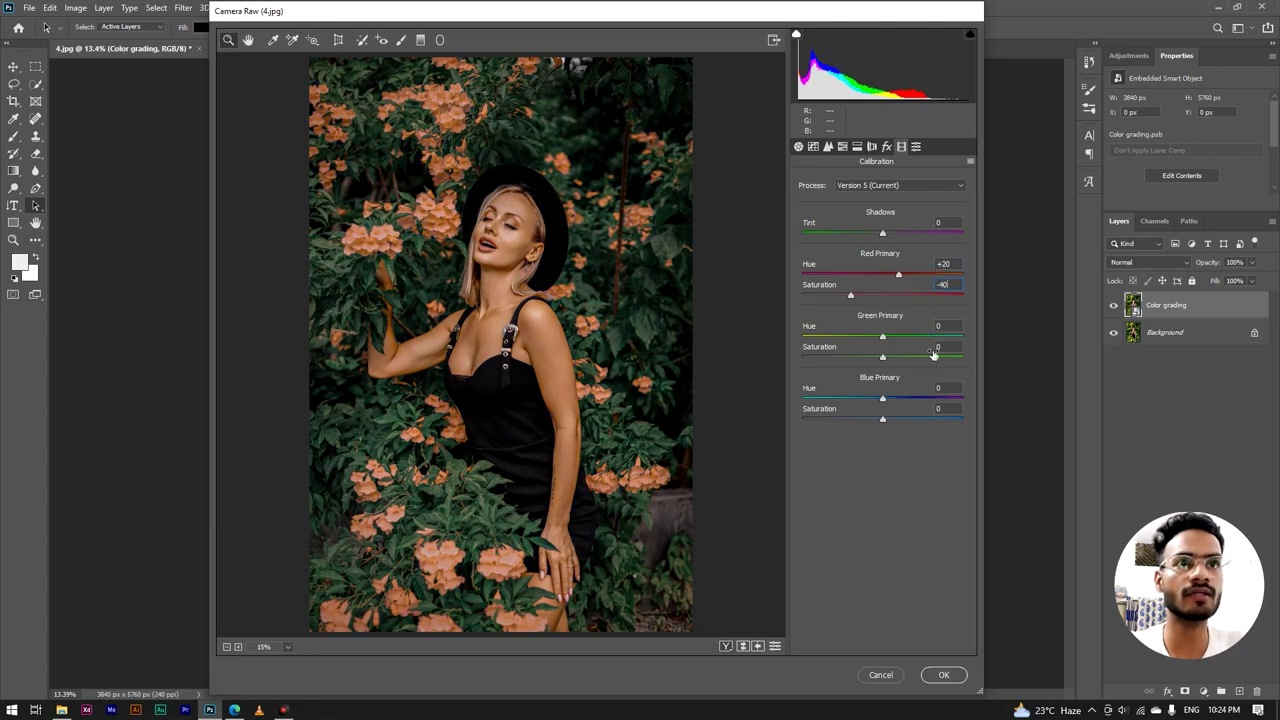
- Push the Green Primary hue to +100 and lower the Blue Primary saturation to -80
{"action": "left_click", "coordinate": [934, 330]}
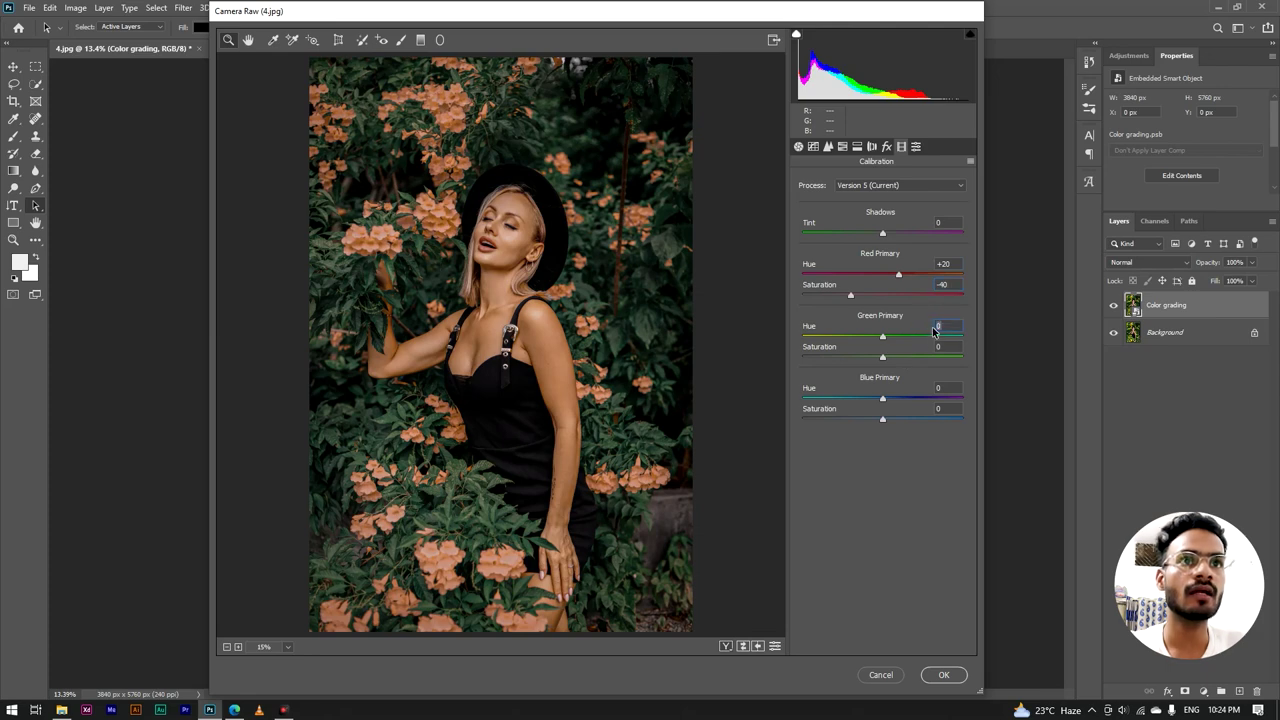
{"action": "type", "text": "5"}
{"action": "key", "text": "Return"}
{"action": "left_click_drag", "start_coordinate": [887, 338], "coordinate": [981, 341]}
{"action": "left_click", "coordinate": [981, 341]}
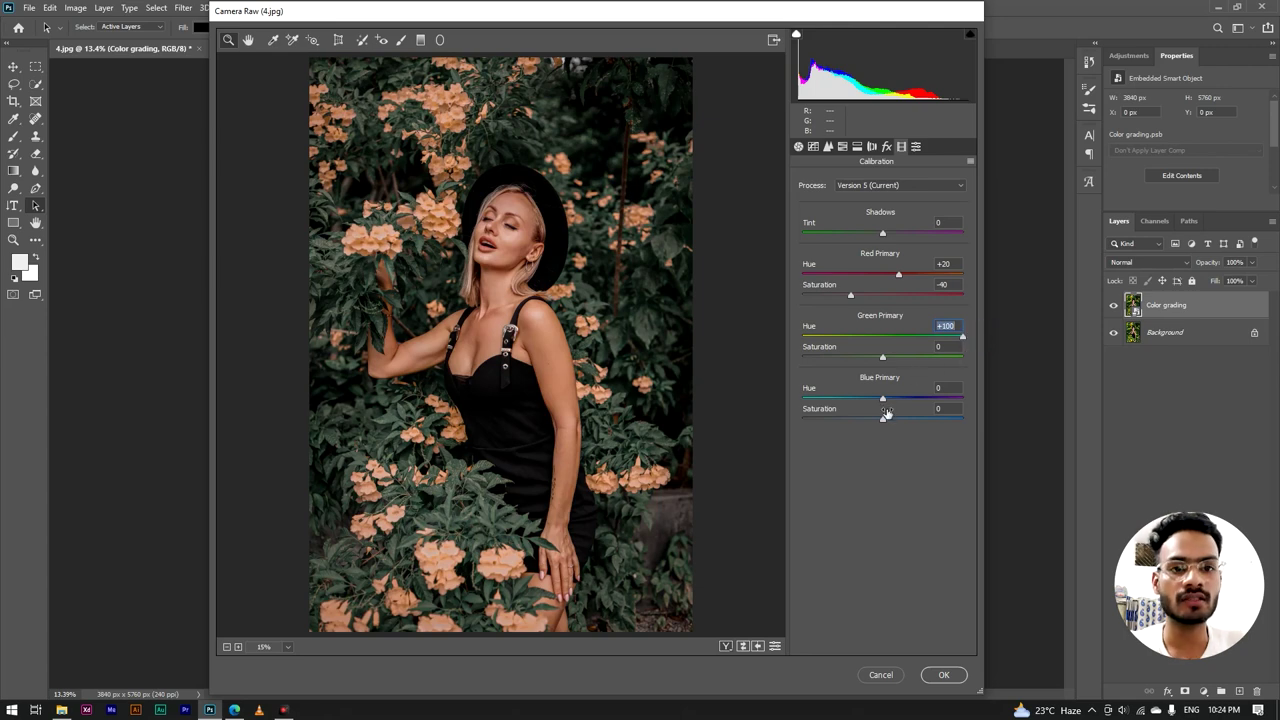
{"action": "left_click", "coordinate": [940, 410]}
{"action": "left_click_drag", "start_coordinate": [940, 412], "coordinate": [918, 414]}
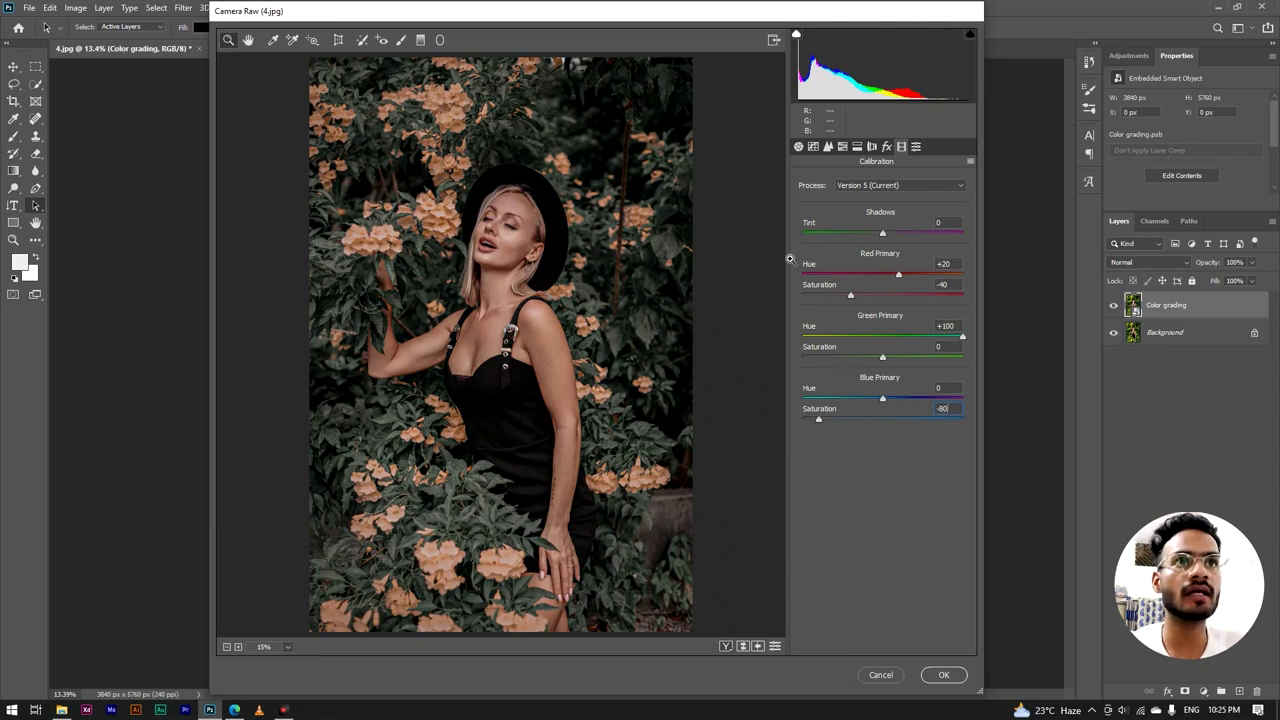
{"action": "left_click", "coordinate": [970, 163]}
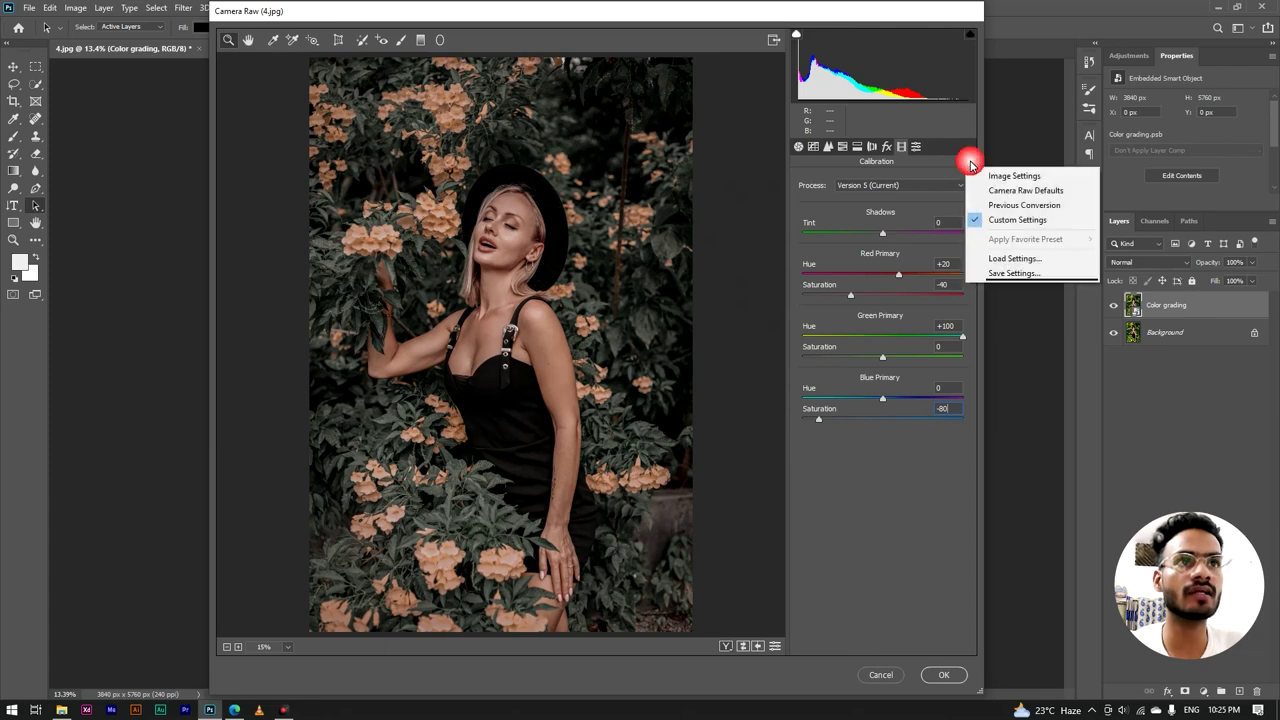
- Save the current Camera Raw grade with all settings as Greysoul_colorgrading.xmp
{"action": "left_click", "coordinate": [1012, 275]}
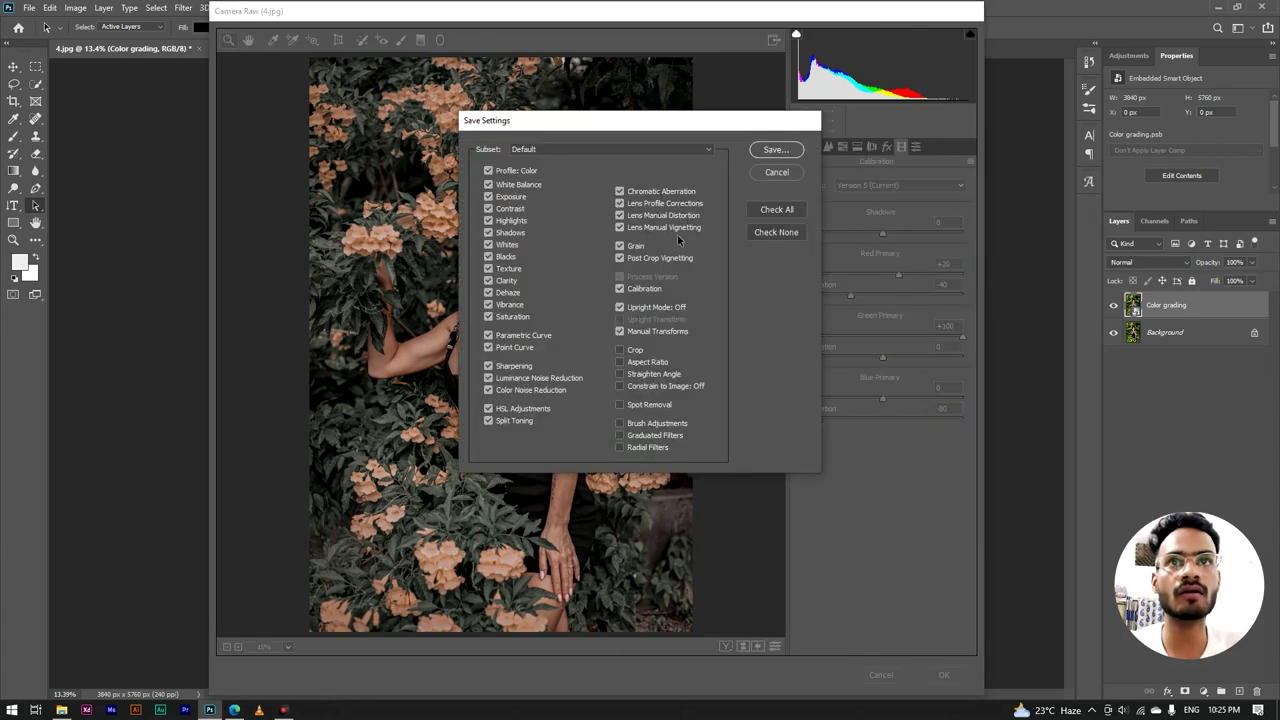
{"action": "left_click", "coordinate": [776, 149]}
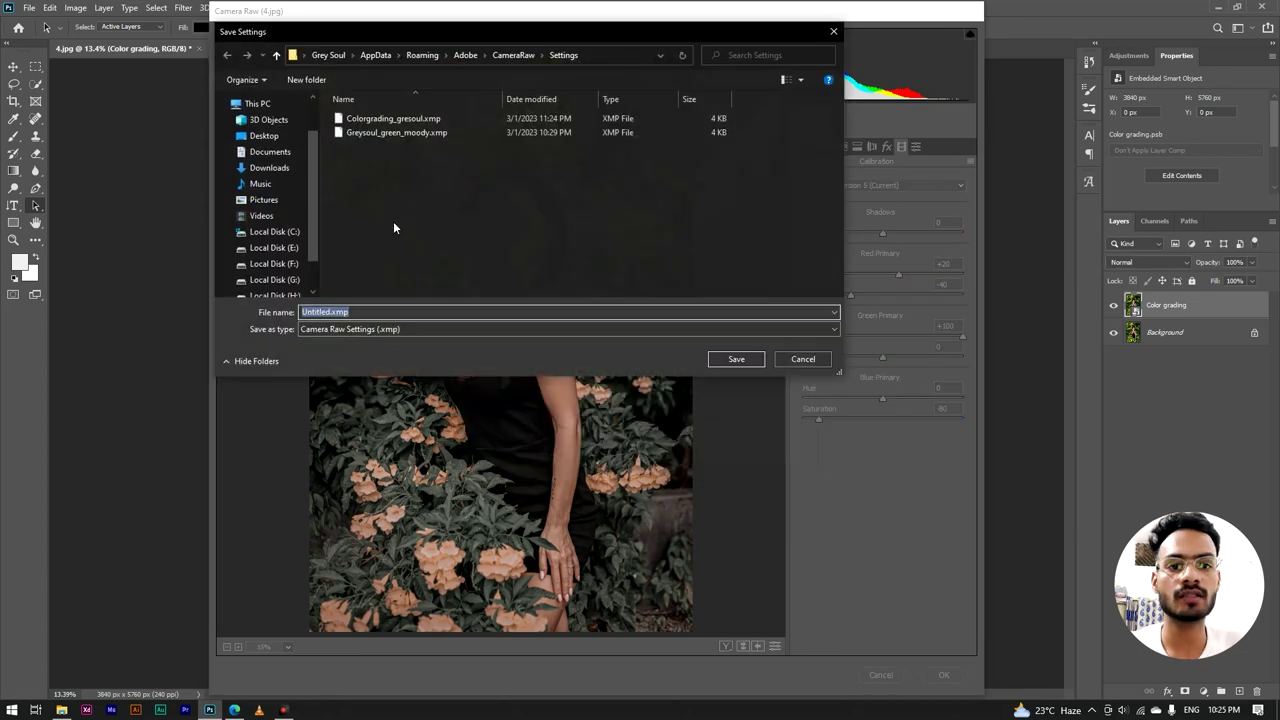
{"action": "left_click_drag", "start_coordinate": [330, 311], "coordinate": [297, 318]}
{"action": "type", "text": "Greysoul_"}
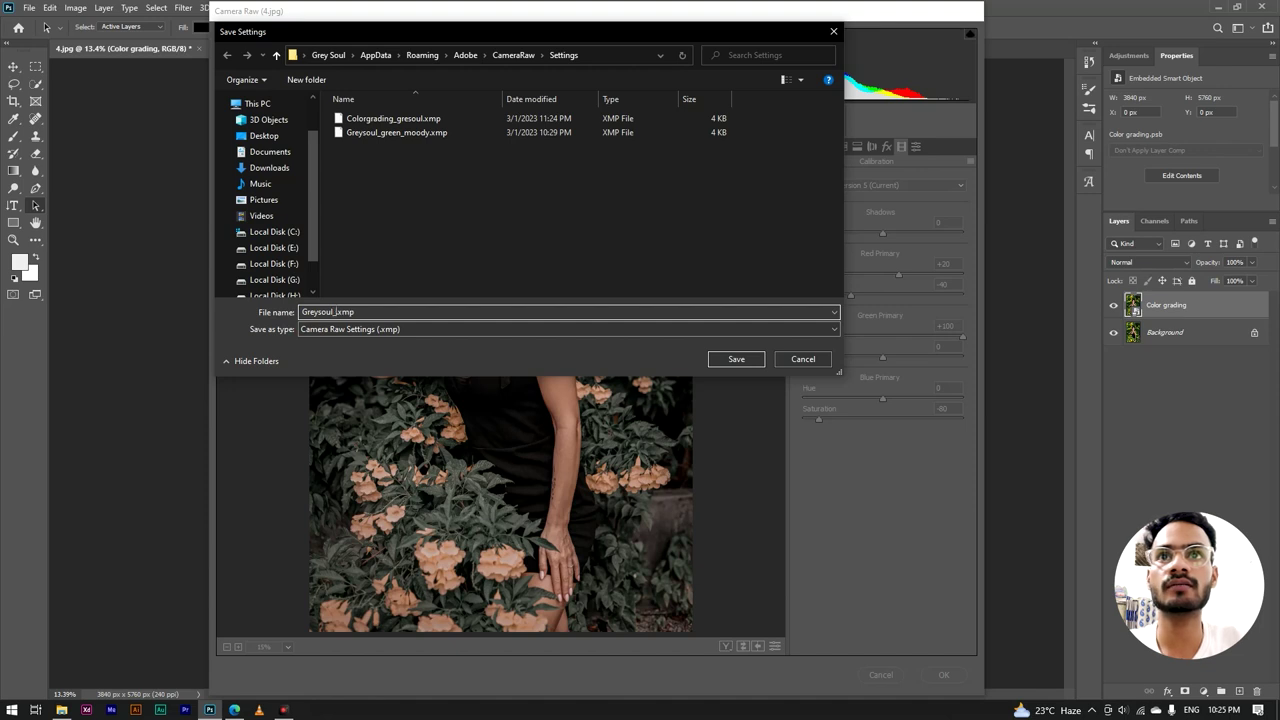
{"action": "type", "text": "co"}
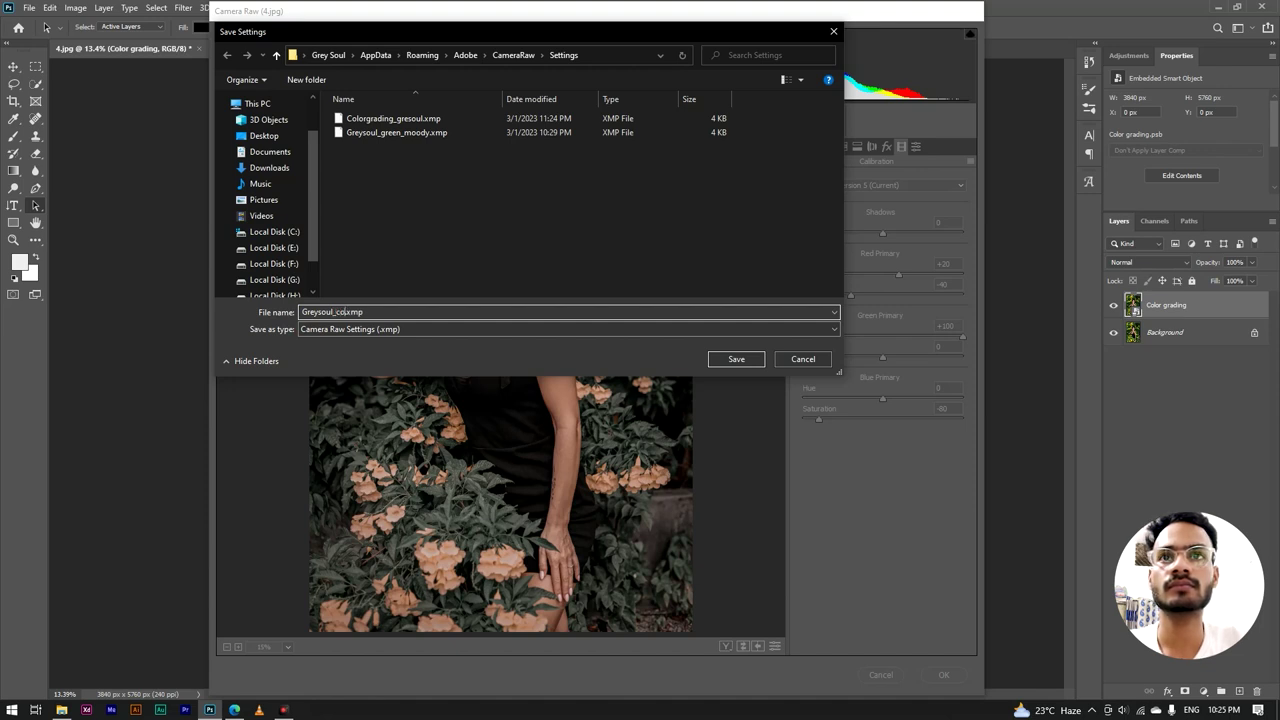
{"action": "type", "text": "lor"}
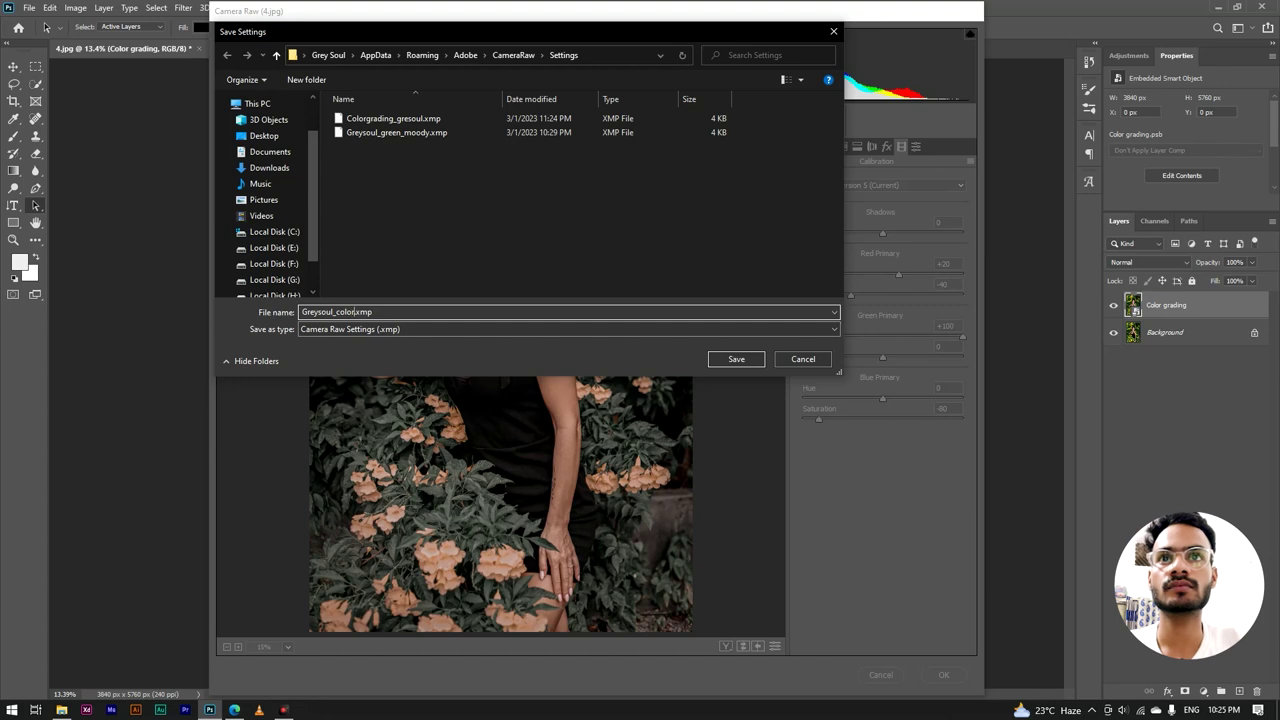
{"action": "type", "text": "grading"}
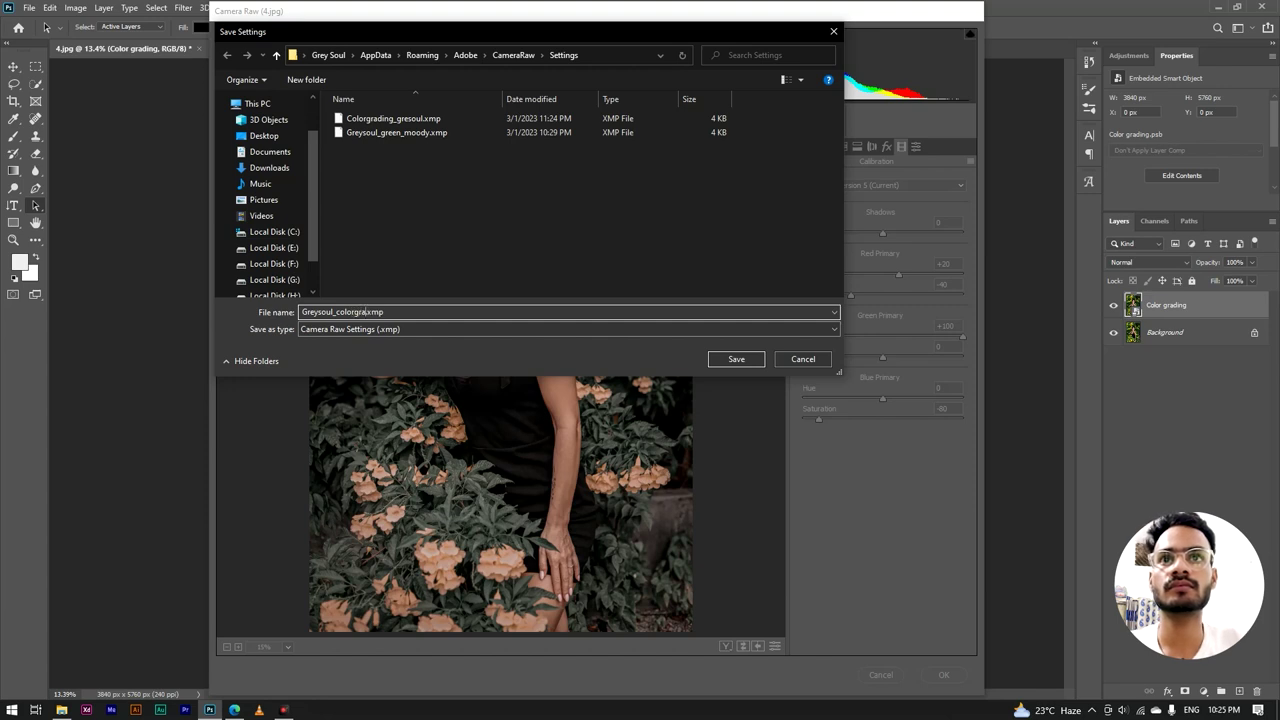
{"action": "type", "text": "_"}
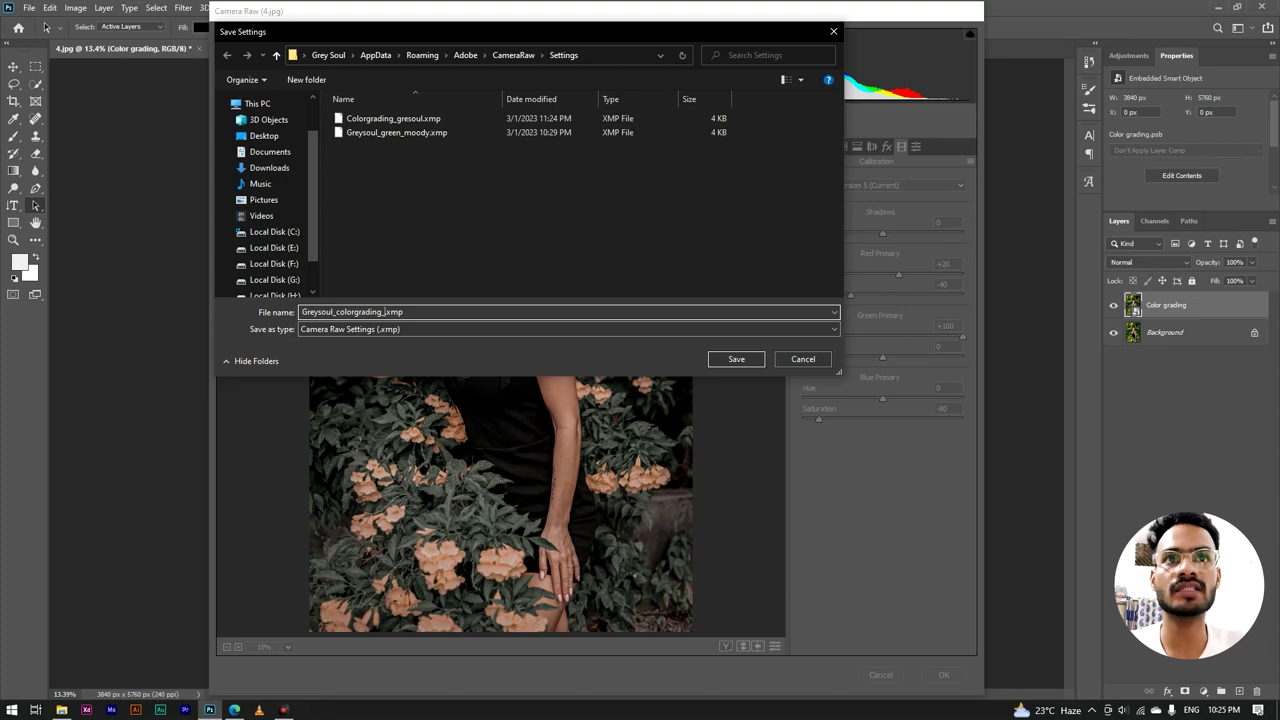
{"action": "key", "text": "BackSpace"}
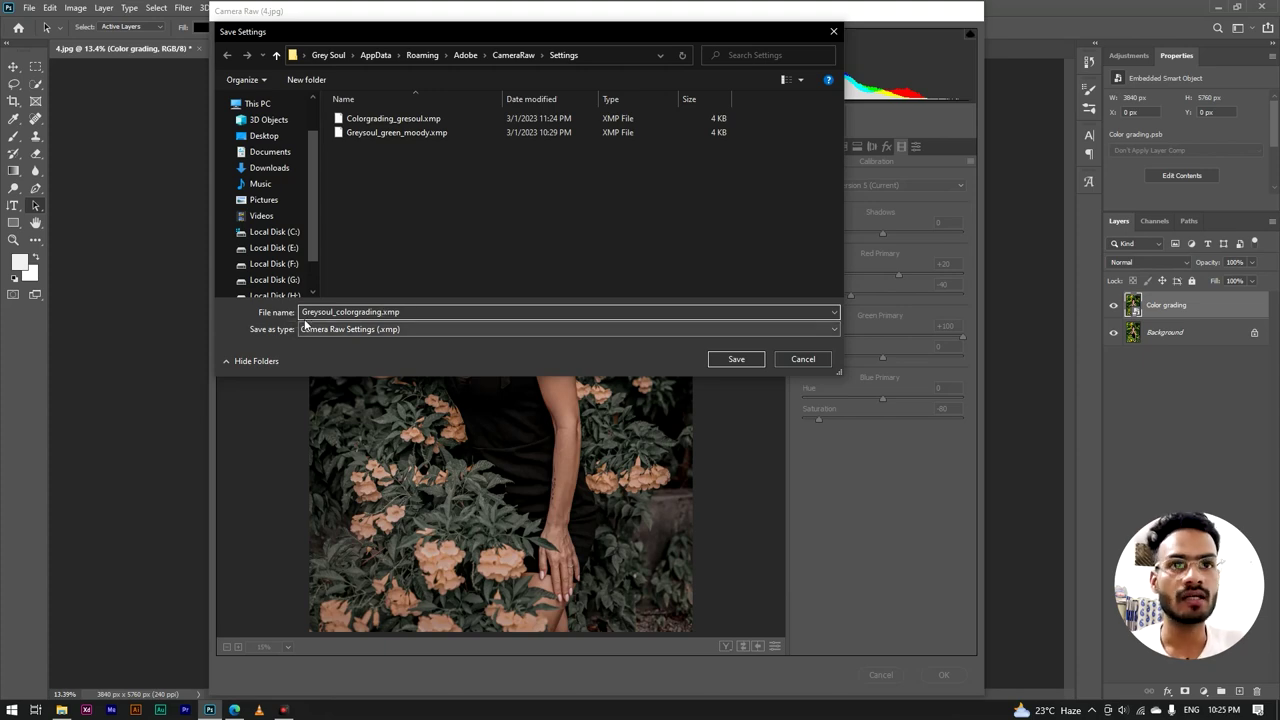
{"action": "left_click", "coordinate": [736, 359]}
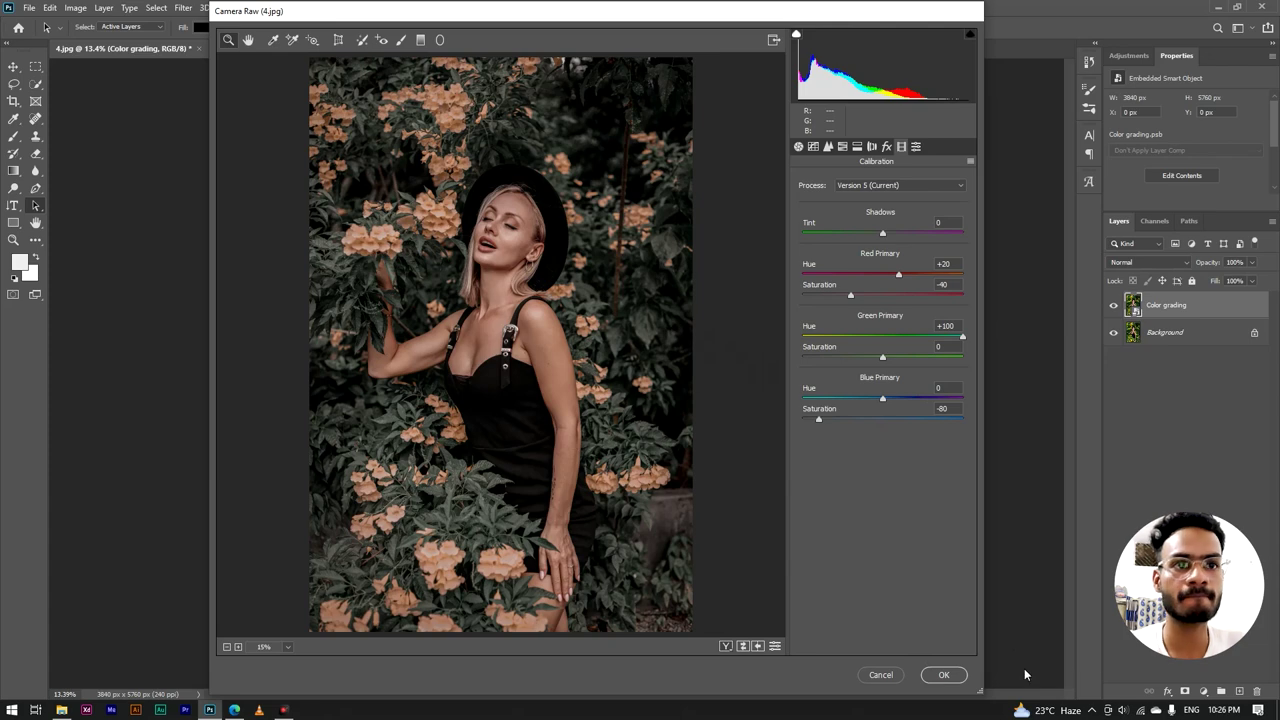
{"action": "key", "text": "Return"}
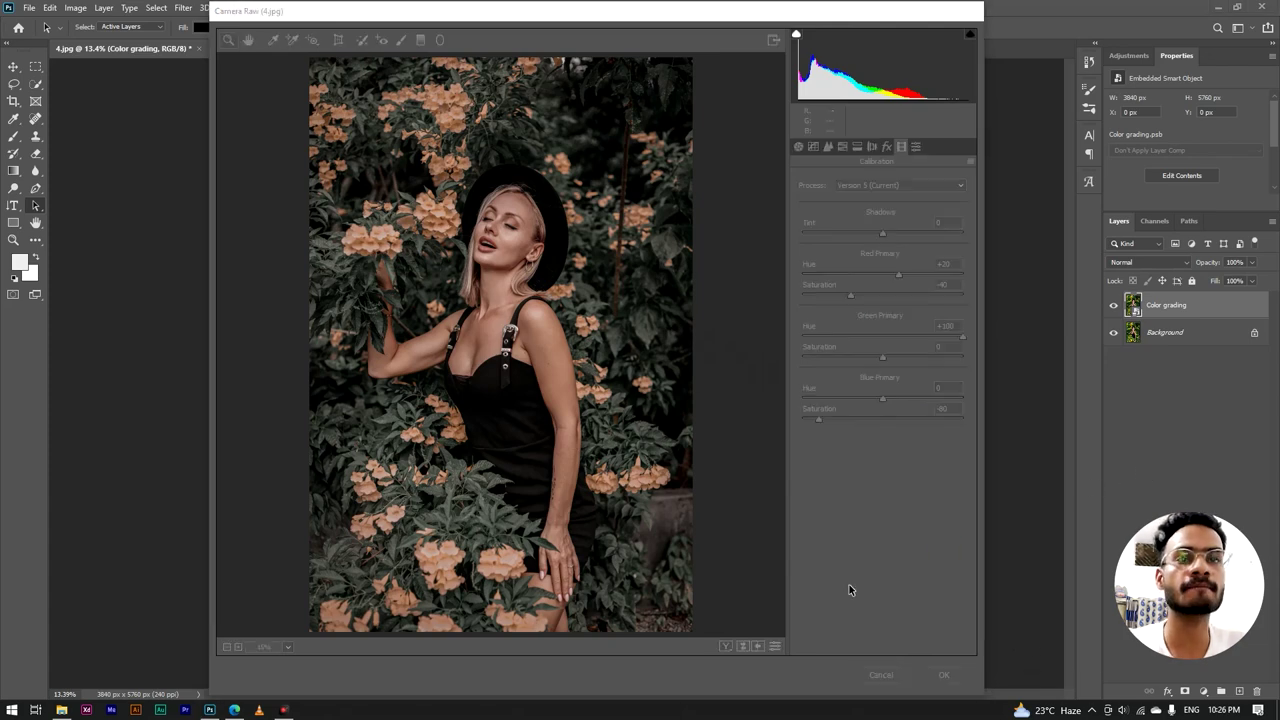
- Apply the Camera Raw grade to the Color grading layer and fit the image in the window
{"action": "left_click", "coordinate": [944, 675]}
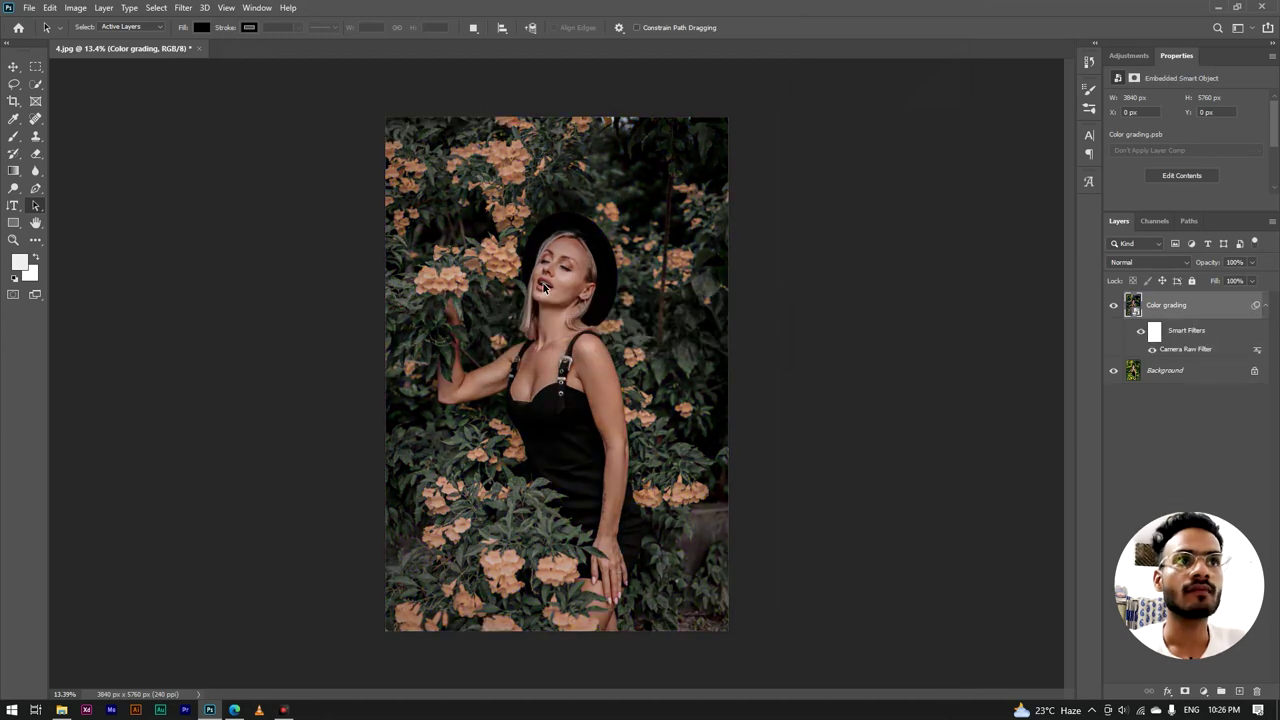
{"action": "left_click", "coordinate": [543, 283]}
{"action": "key", "text": "ctrl+0"}
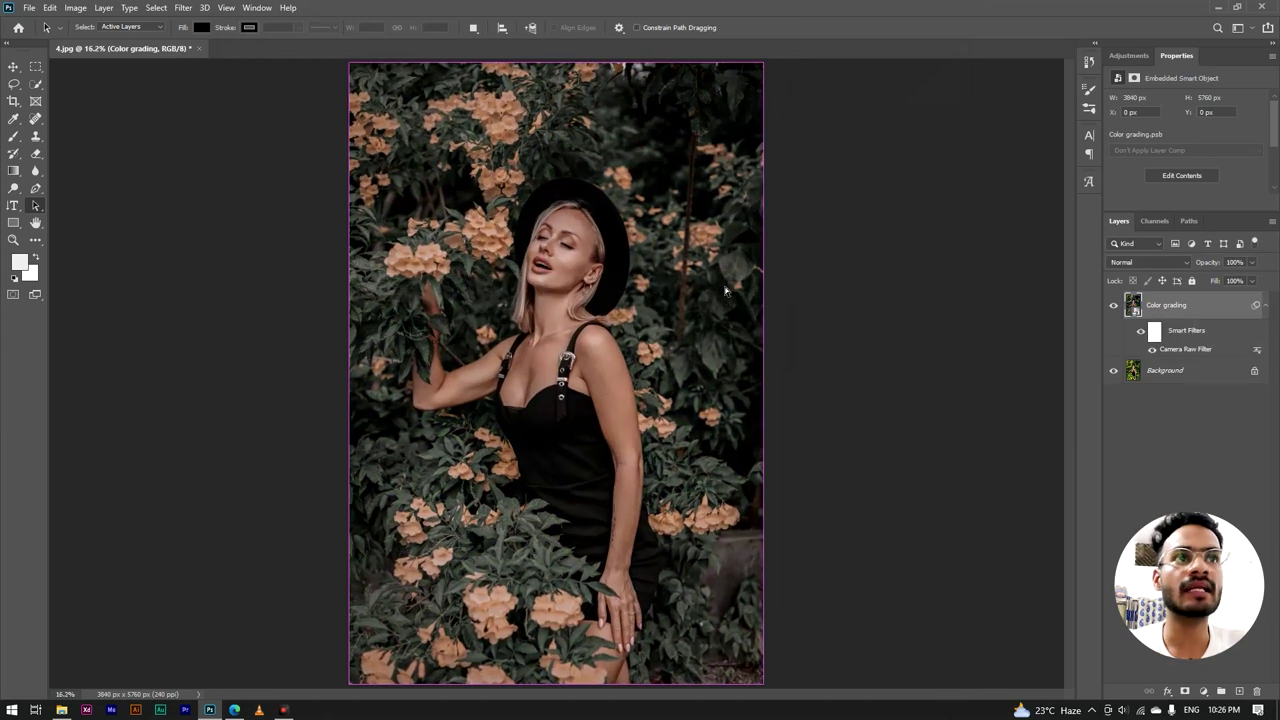
- Toggle the Color grading layer's visibility to compare with the original, then switch to File Explorer
{"action": "left_click", "coordinate": [1114, 306]}
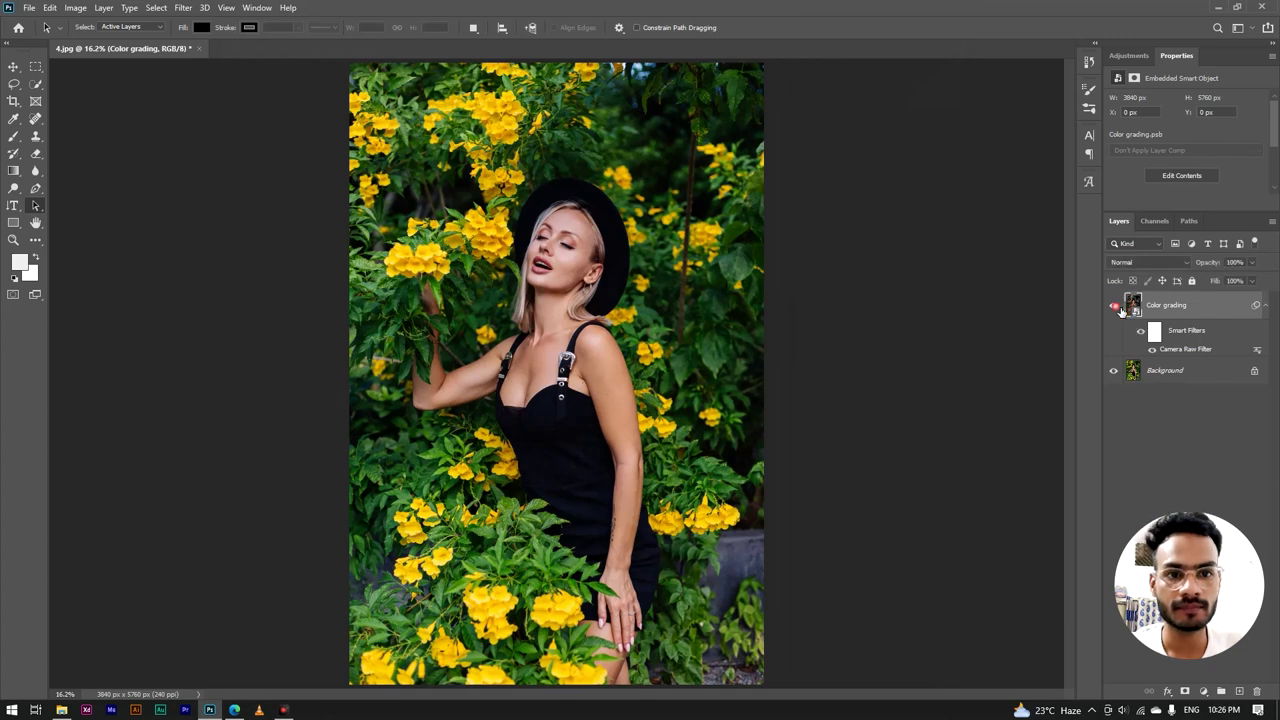
{"action": "left_click", "coordinate": [1116, 307]}
{"action": "left_click", "coordinate": [1116, 307]}
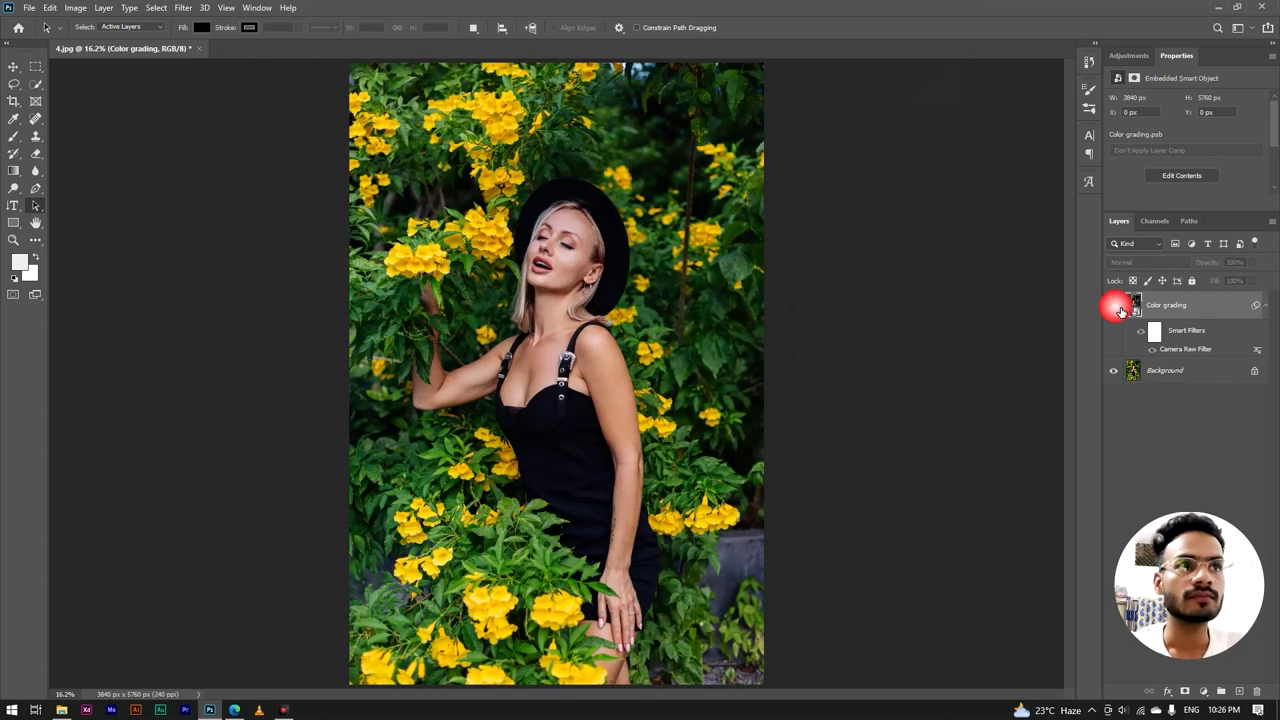
{"action": "left_click", "coordinate": [1116, 307]}
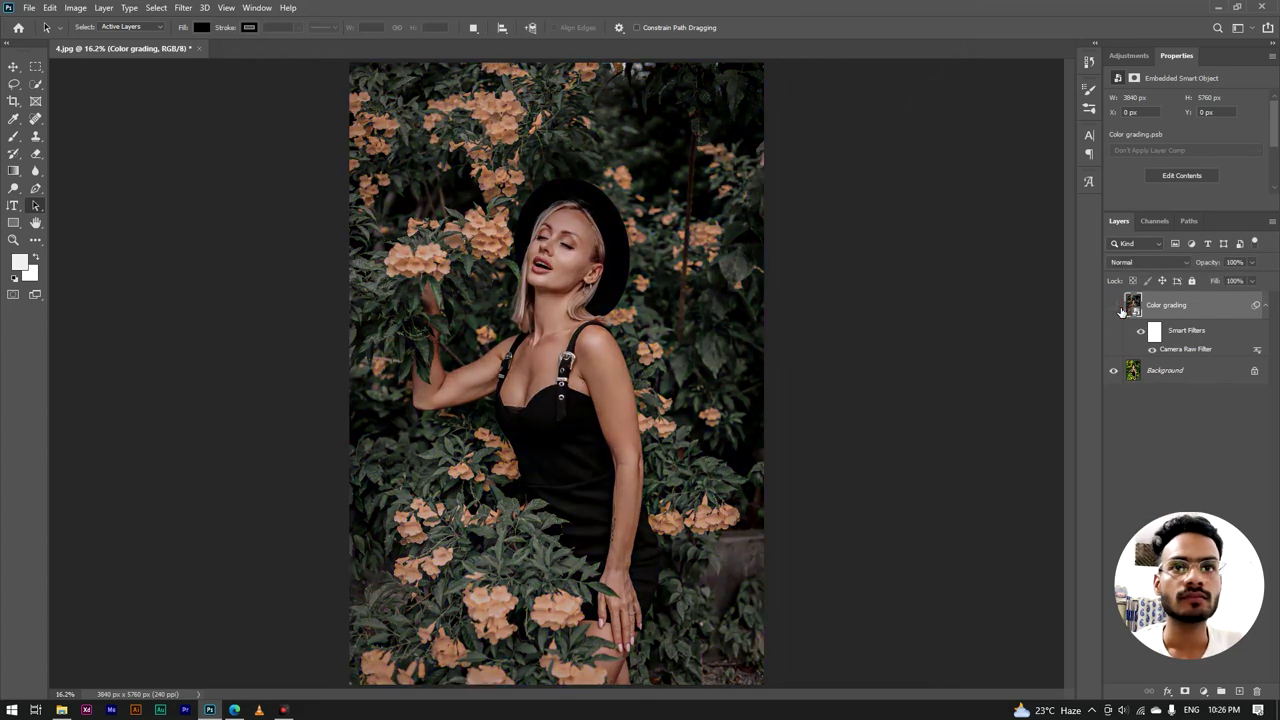
{"action": "left_click", "coordinate": [1115, 307]}
{"action": "left_click", "coordinate": [1266, 306]}
{"action": "left_click", "coordinate": [1114, 305]}
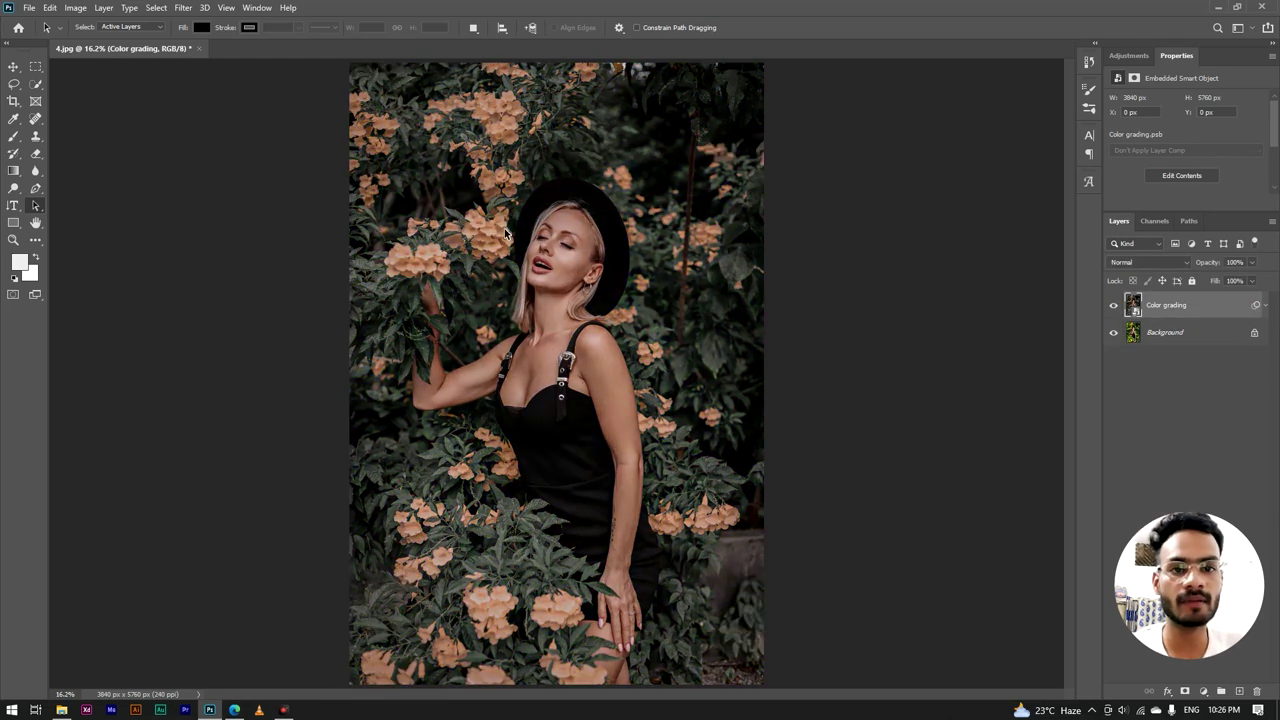
{"action": "left_click", "coordinate": [62, 710]}
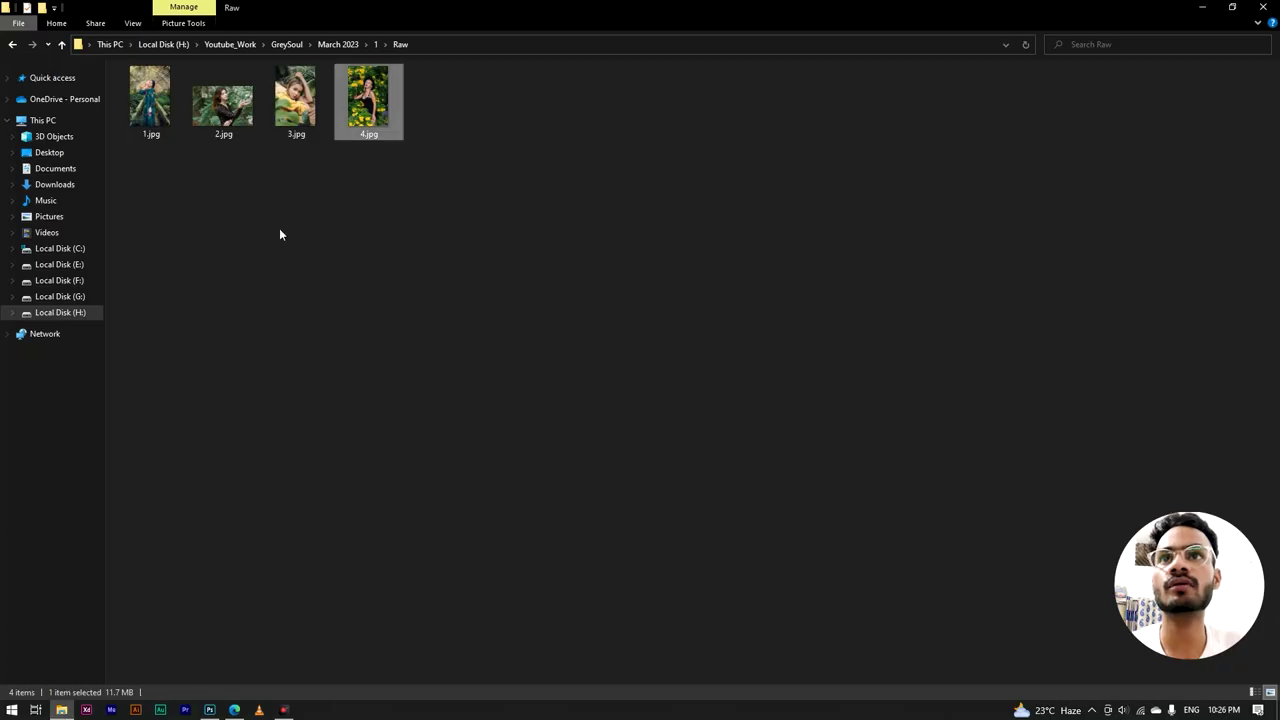
- Drag 2.jpg from the Raw folder into Photoshop to open it as a new document
{"action": "left_click", "coordinate": [280, 232]}
{"action": "left_click", "coordinate": [224, 116]}
{"action": "left_click_drag", "start_coordinate": [228, 116], "coordinate": [224, 384]}
{"action": "left_click_drag", "start_coordinate": [290, 72], "coordinate": [300, 48]}
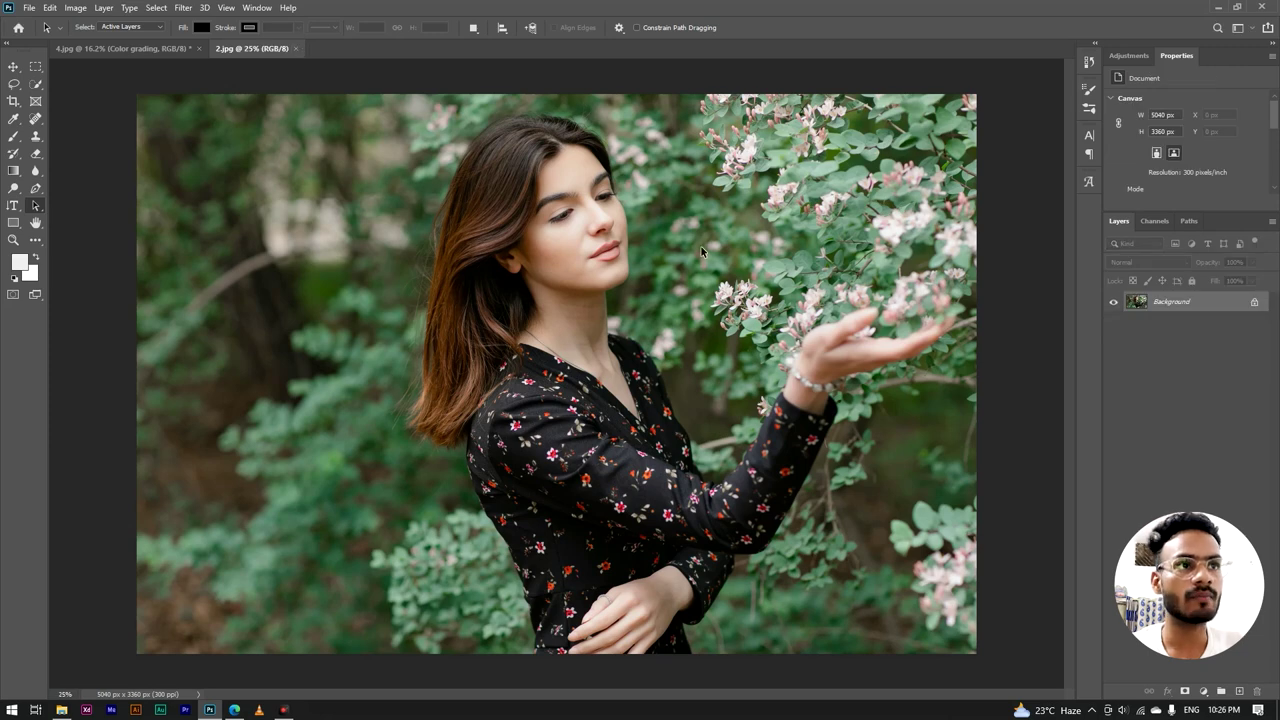
{"action": "right_click", "coordinate": [1221, 308]}
- Duplicate the Background layer as 'color' and convert it to a smart object
{"action": "left_click", "coordinate": [1196, 330]}
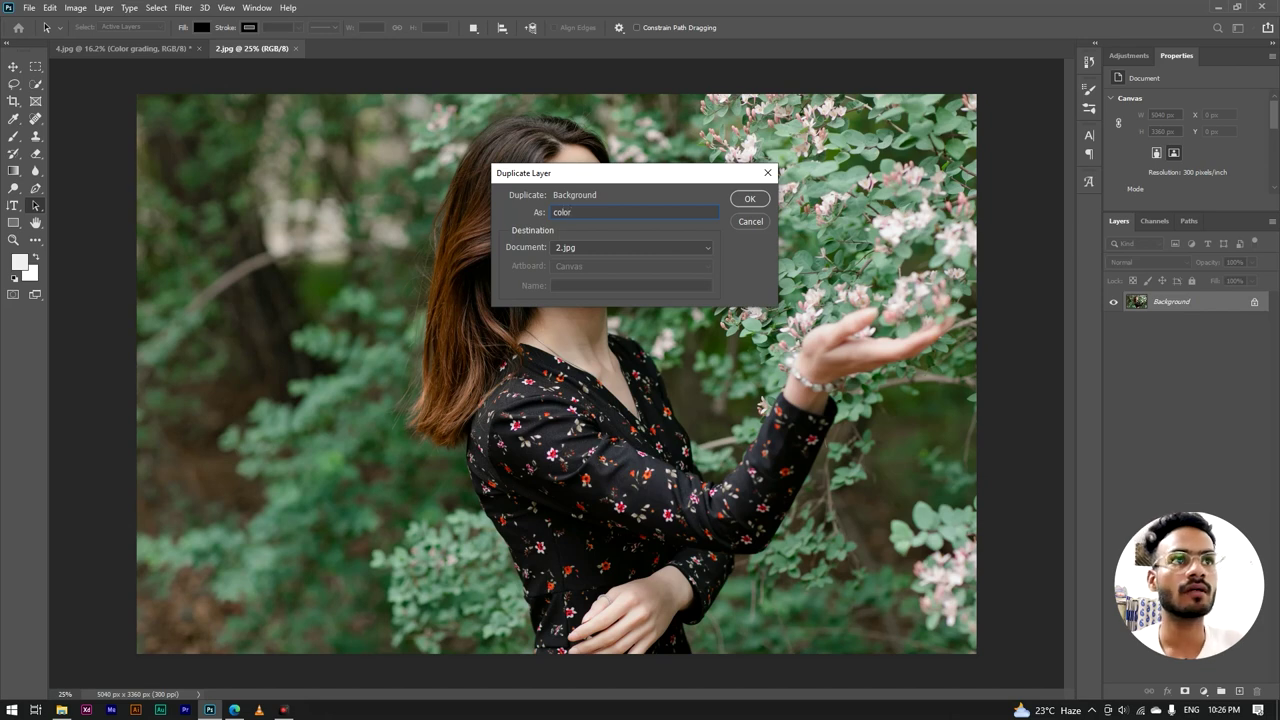
{"action": "left_click", "coordinate": [748, 199]}
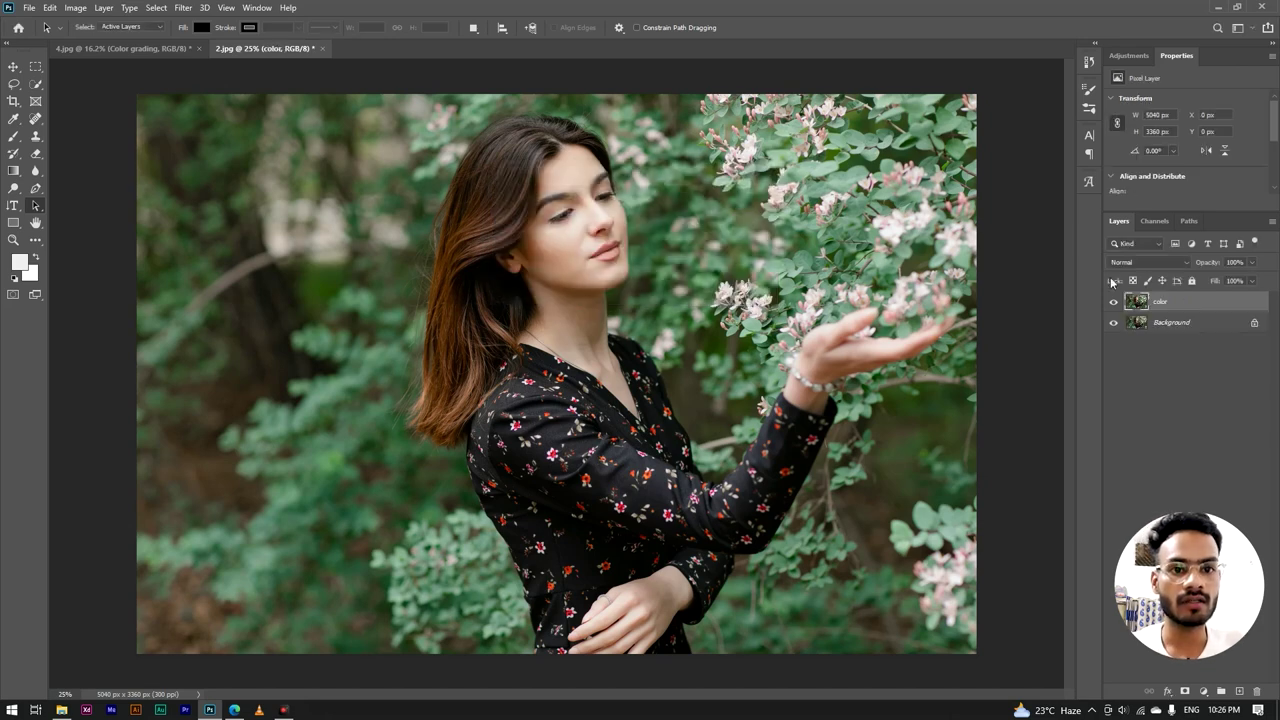
{"action": "right_click", "coordinate": [1180, 304]}
{"action": "left_click", "coordinate": [1068, 321]}
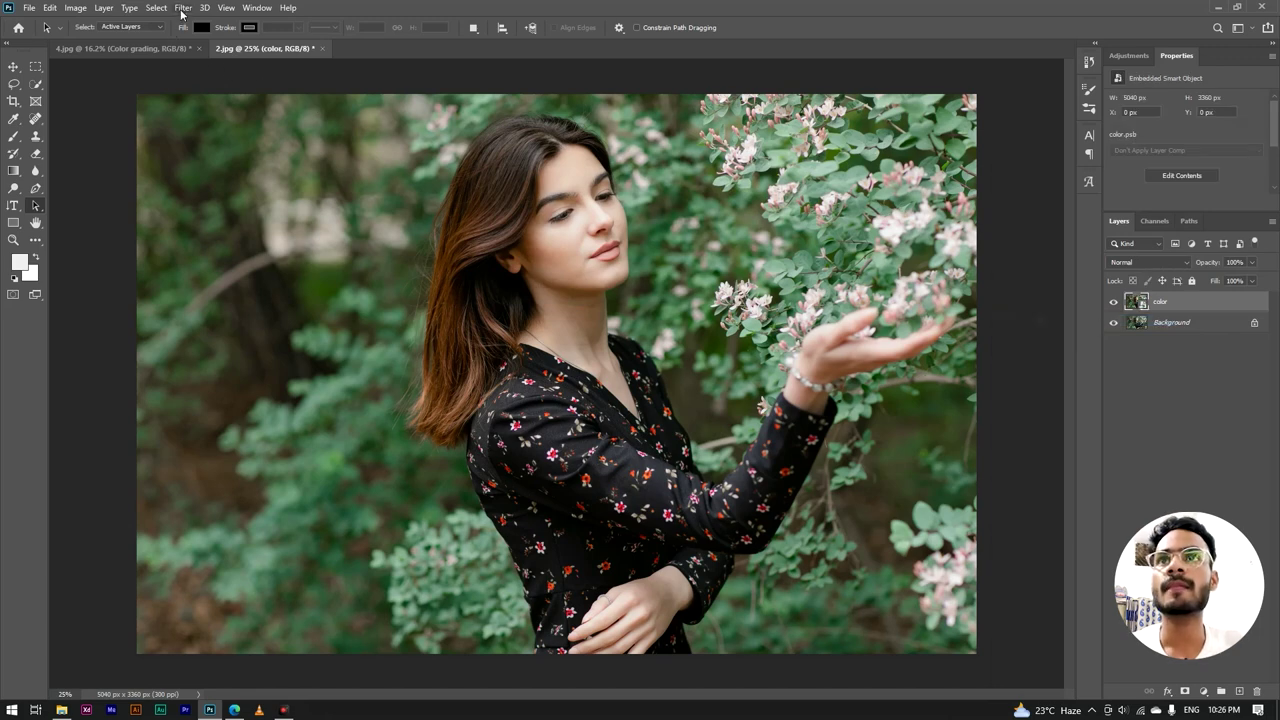
{"action": "left_click", "coordinate": [182, 9]}
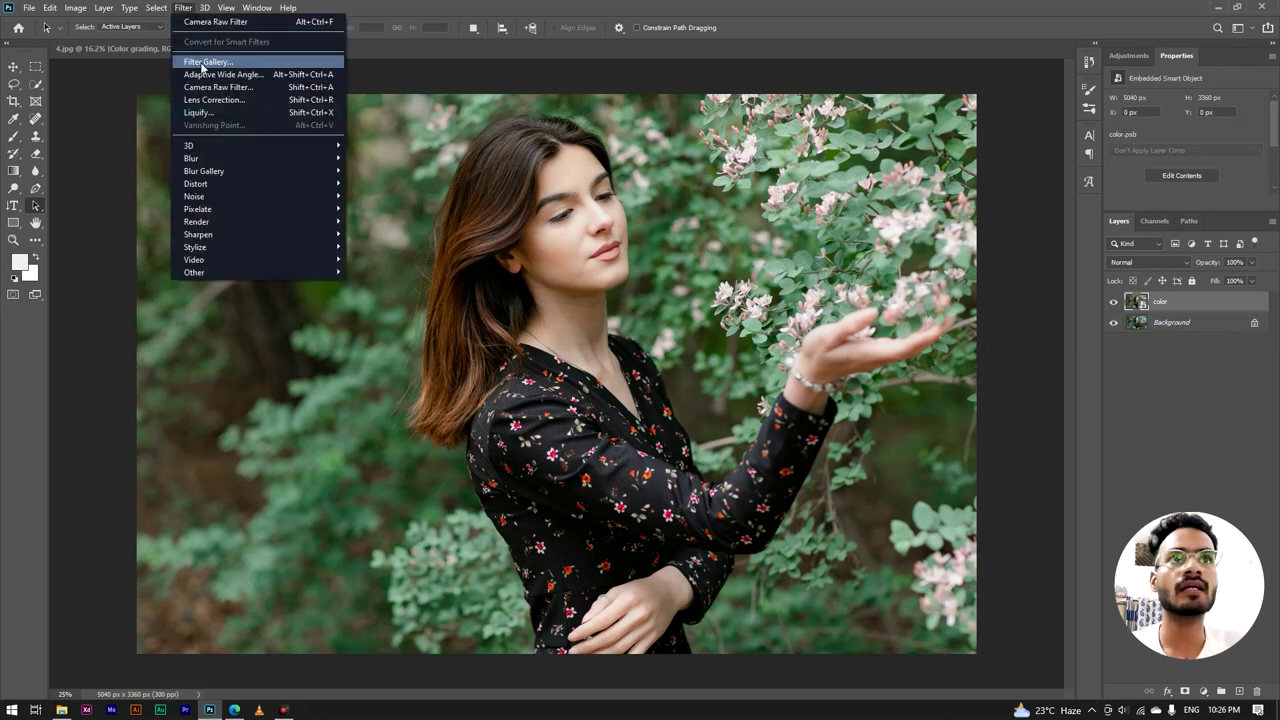
- Load Greysoul_colorgrading.xmp into the Camera Raw Filter and apply it to the color layer
{"action": "left_click", "coordinate": [228, 88]}
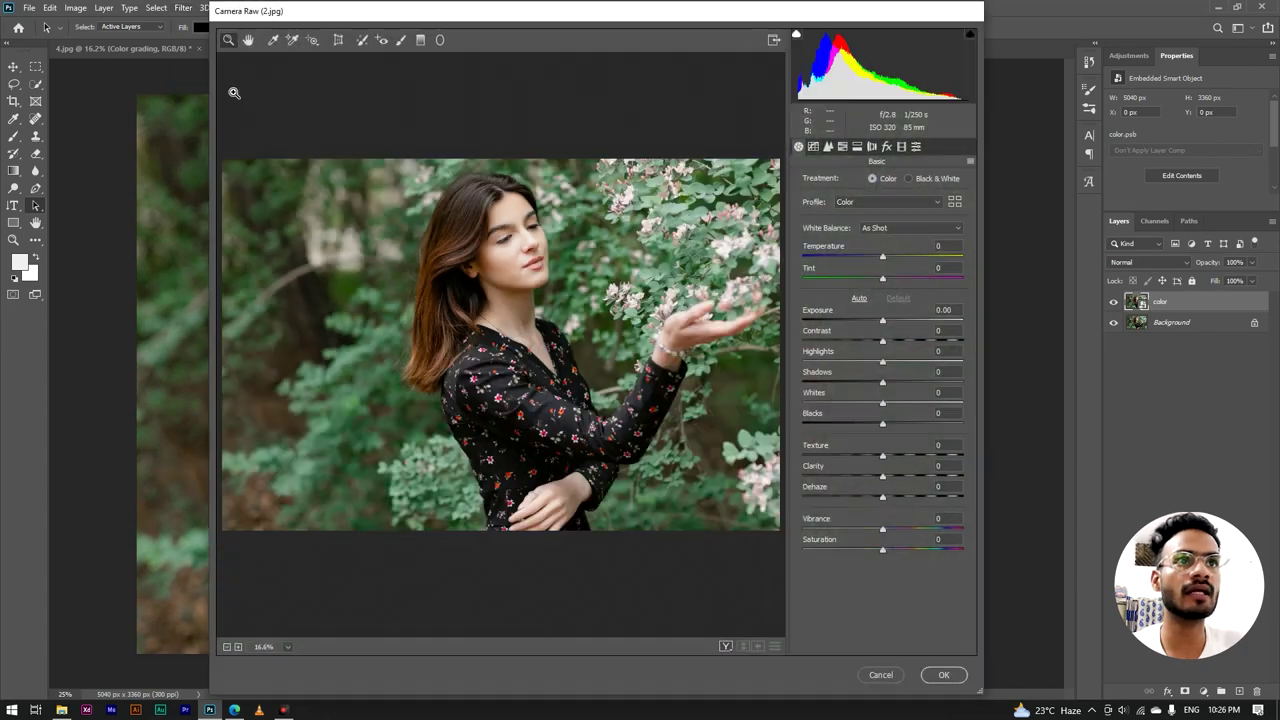
{"action": "left_click", "coordinate": [971, 161]}
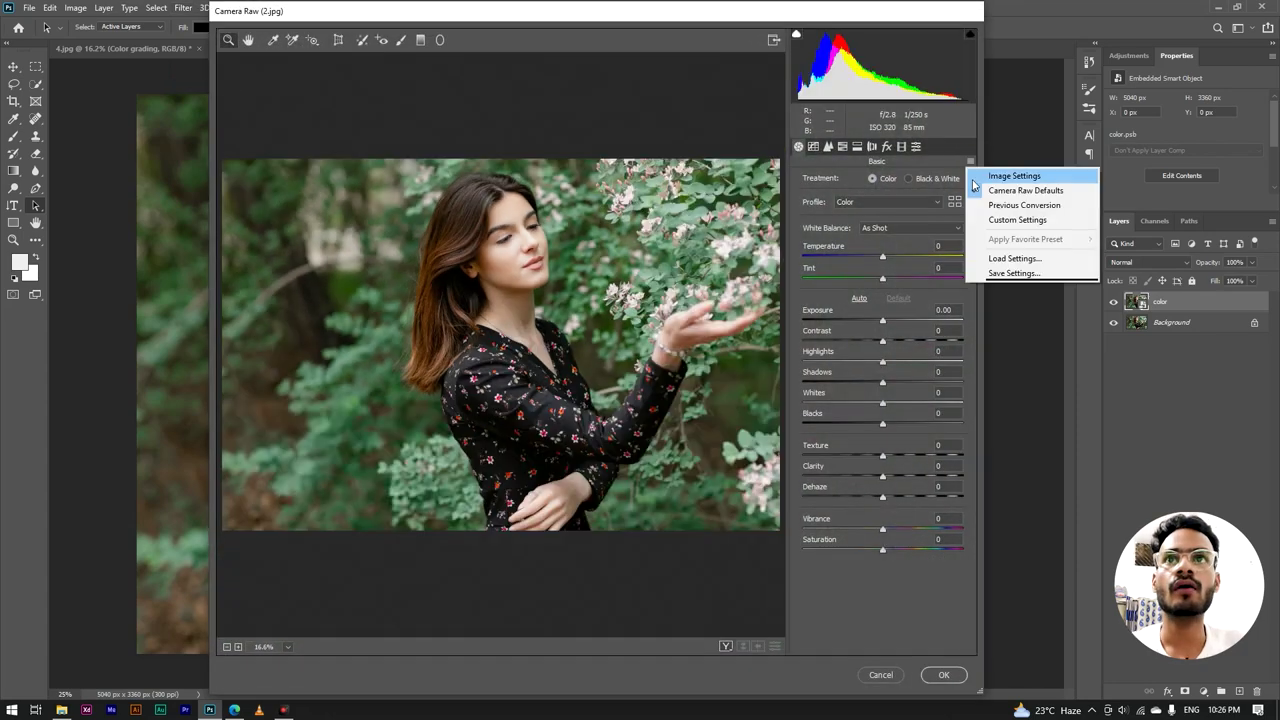
{"action": "left_click", "coordinate": [998, 260]}
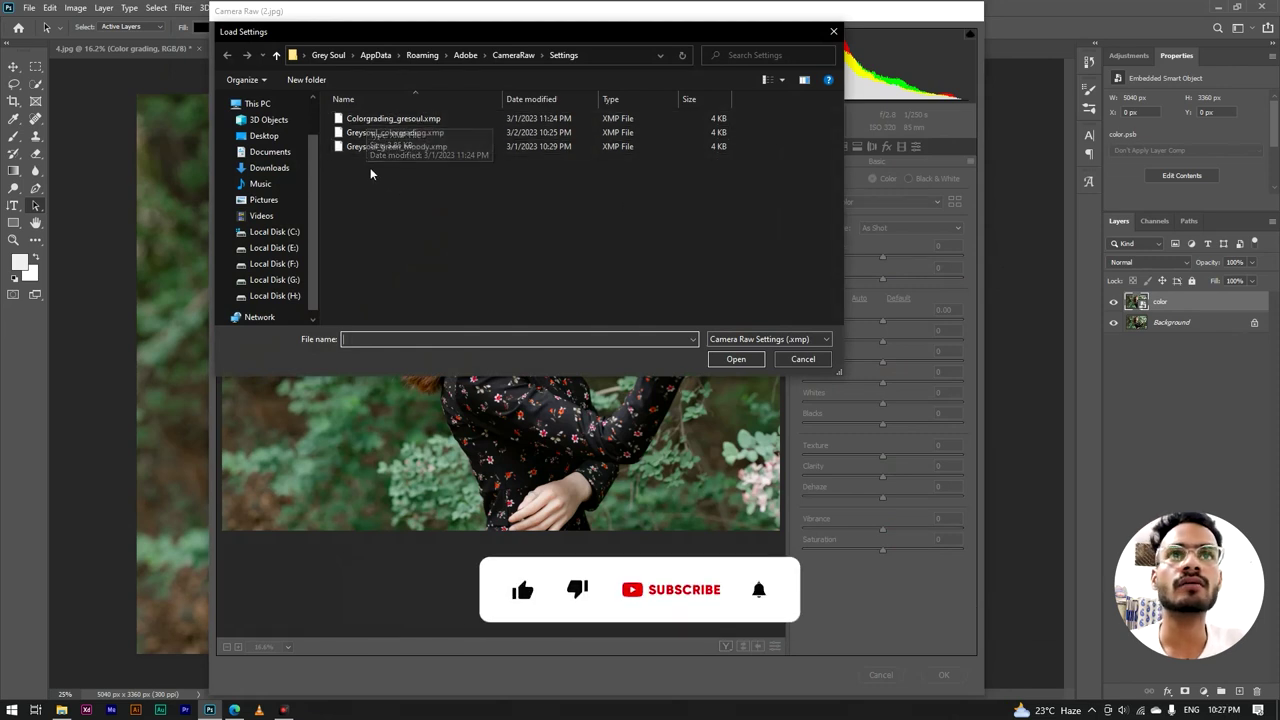
{"action": "left_click", "coordinate": [414, 132]}
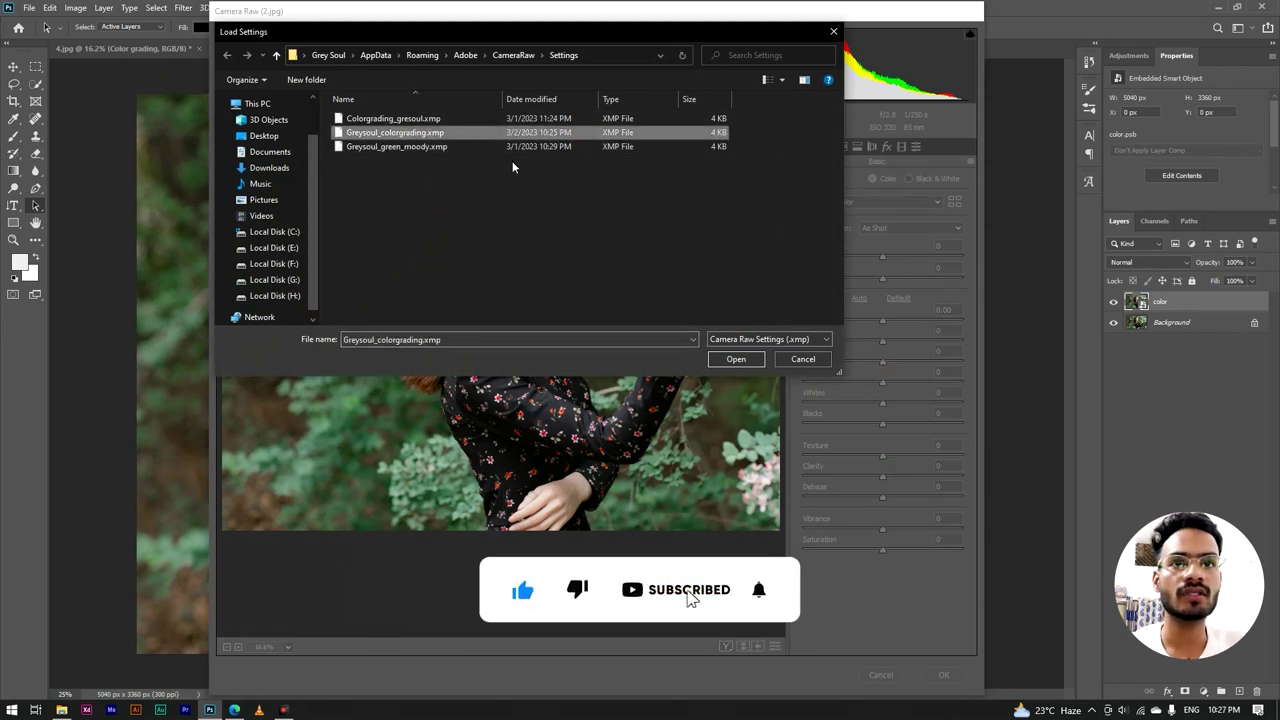
{"action": "left_click", "coordinate": [737, 359]}
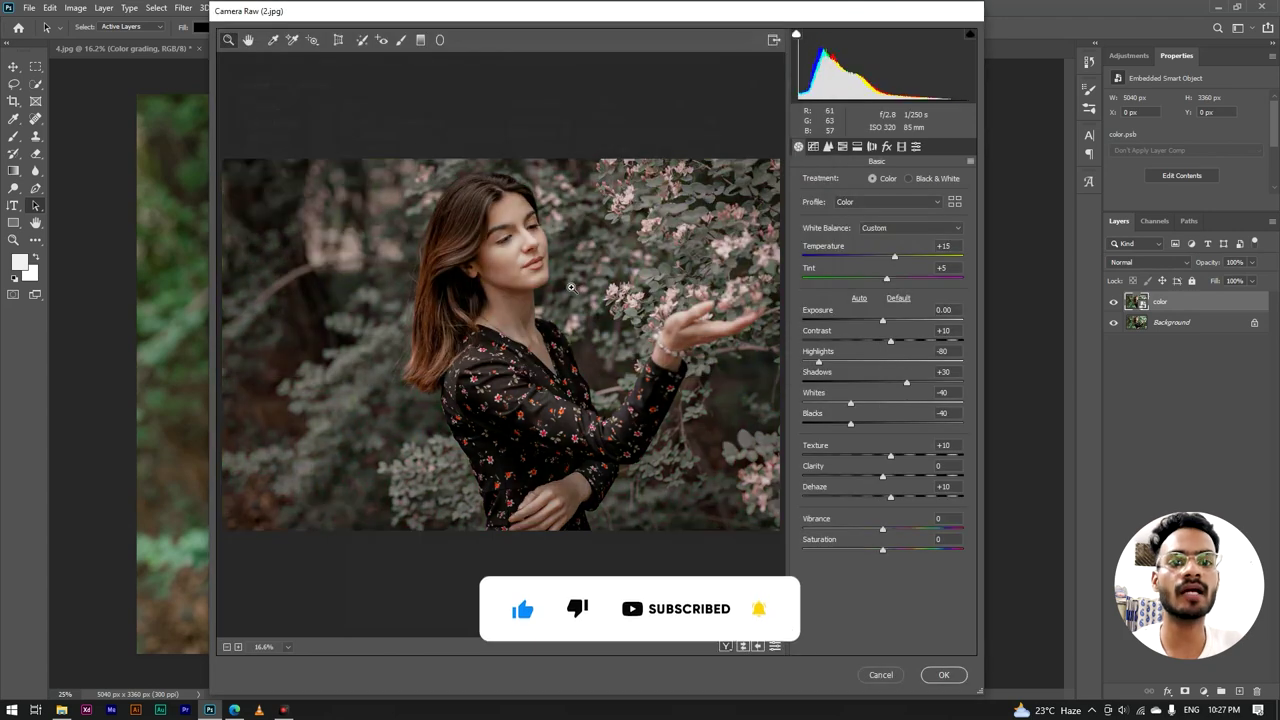
{"action": "left_click", "coordinate": [942, 676]}
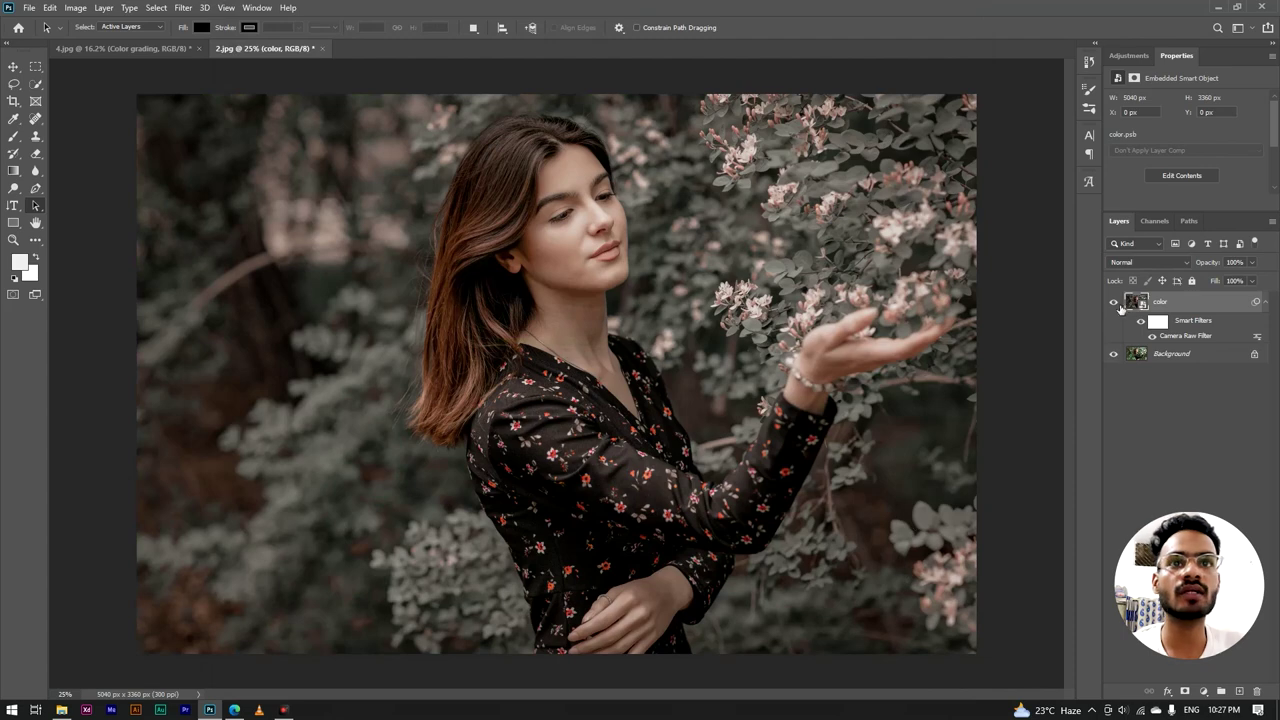
{"action": "left_click", "coordinate": [1115, 302]}
{"action": "left_click", "coordinate": [1115, 302]}
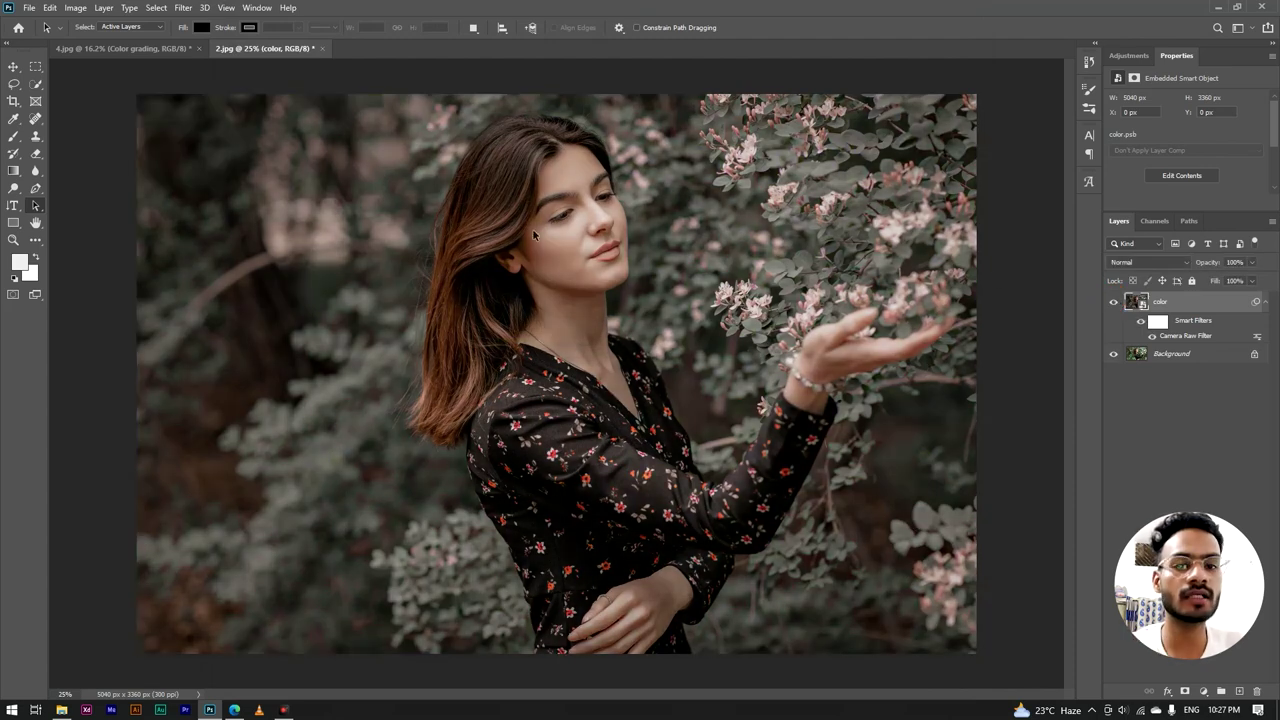
{"action": "left_click", "coordinate": [1114, 303]}
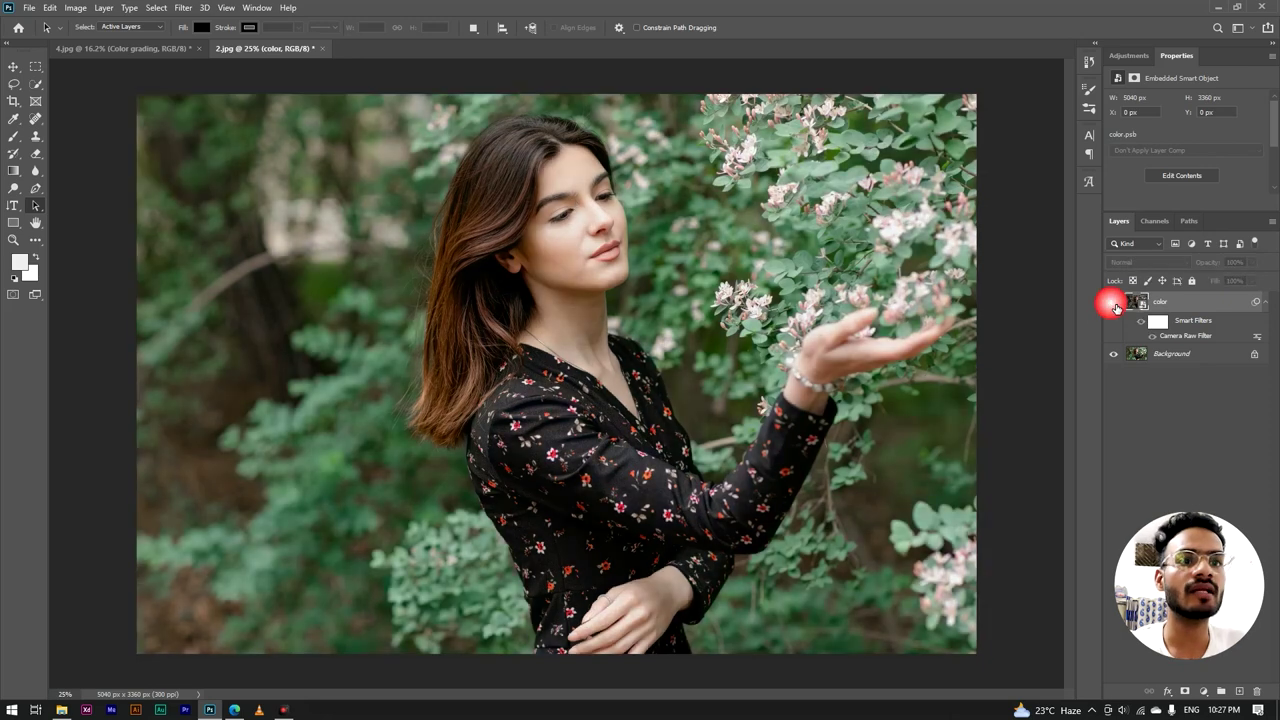
{"action": "left_click", "coordinate": [1115, 303]}
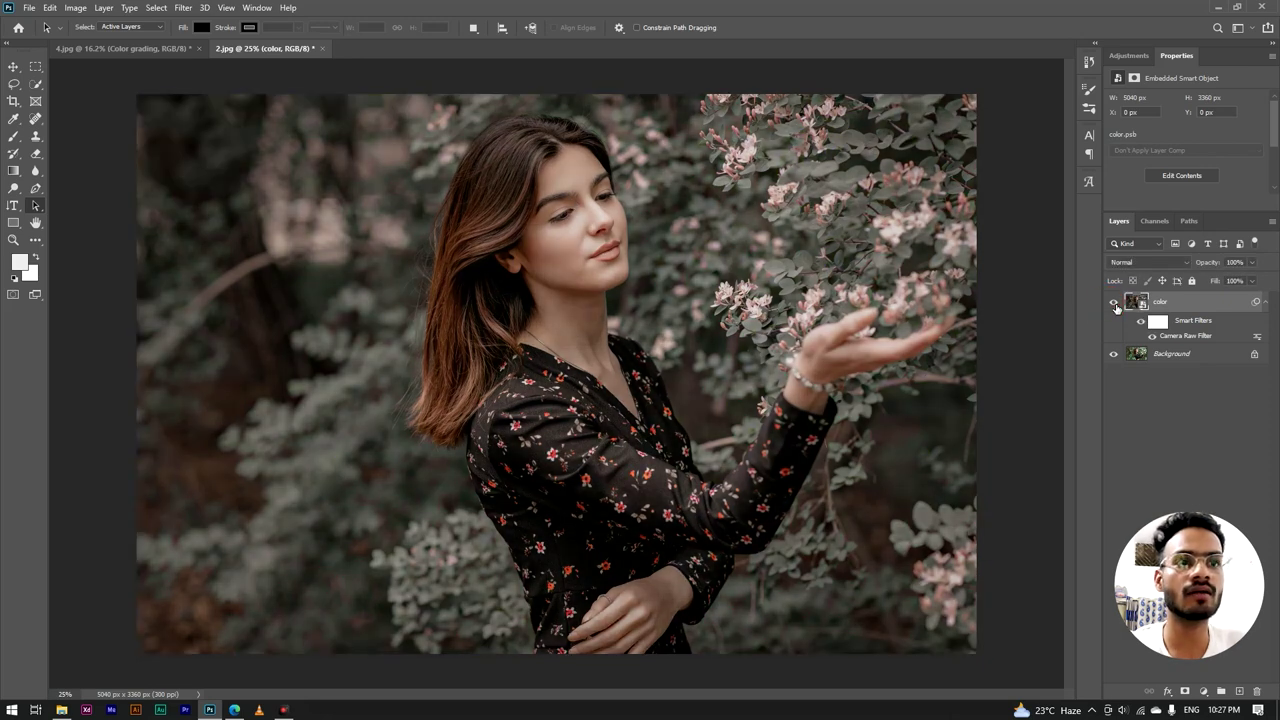
{"action": "left_click", "coordinate": [1115, 303]}
{"action": "left_click", "coordinate": [1115, 303]}
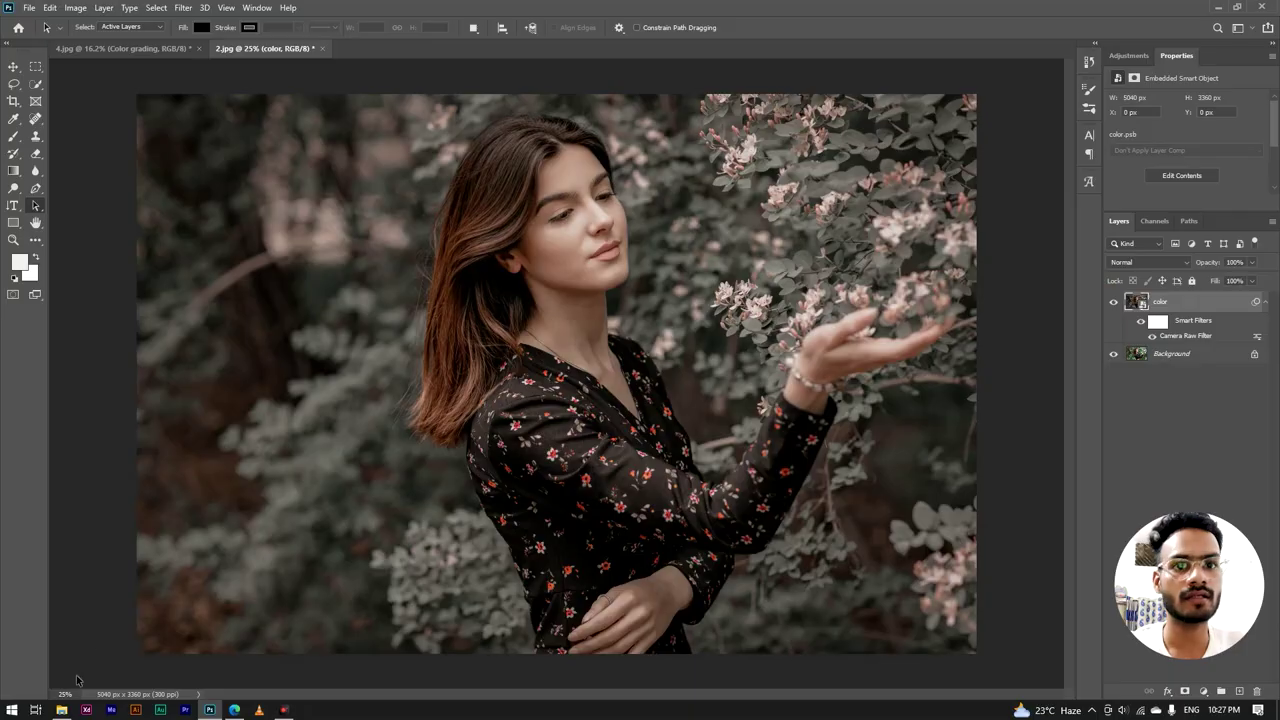